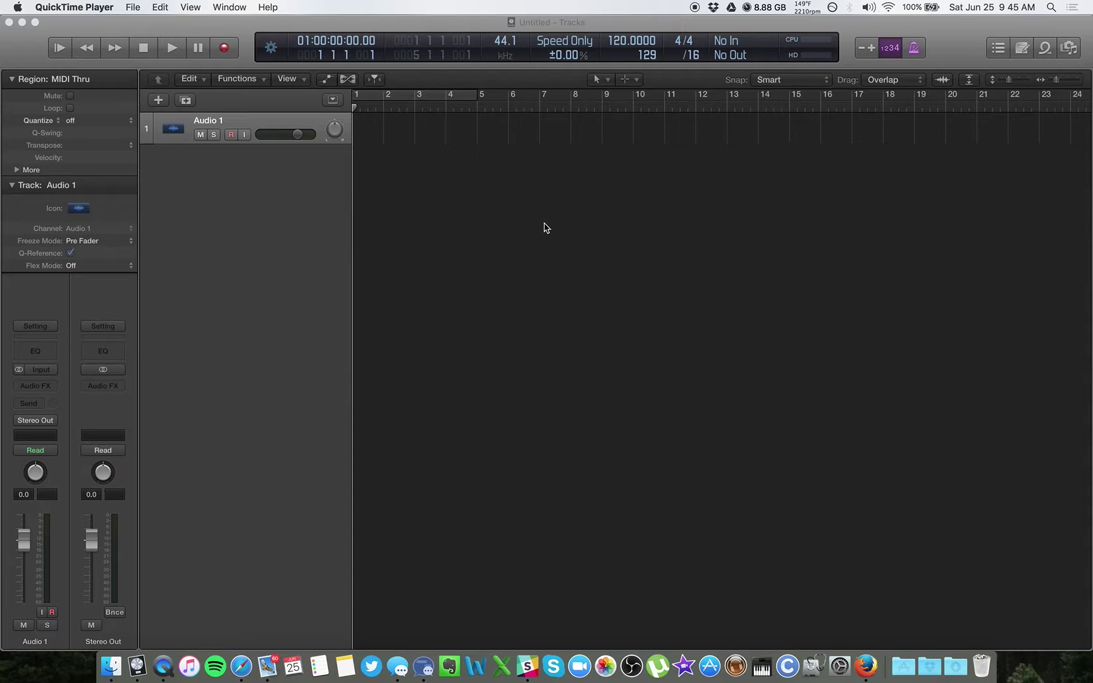
Step: Collapse the Region and Audio 1 Track inspector sections to their titles
left_click(25, 78)
left_click(26, 112)
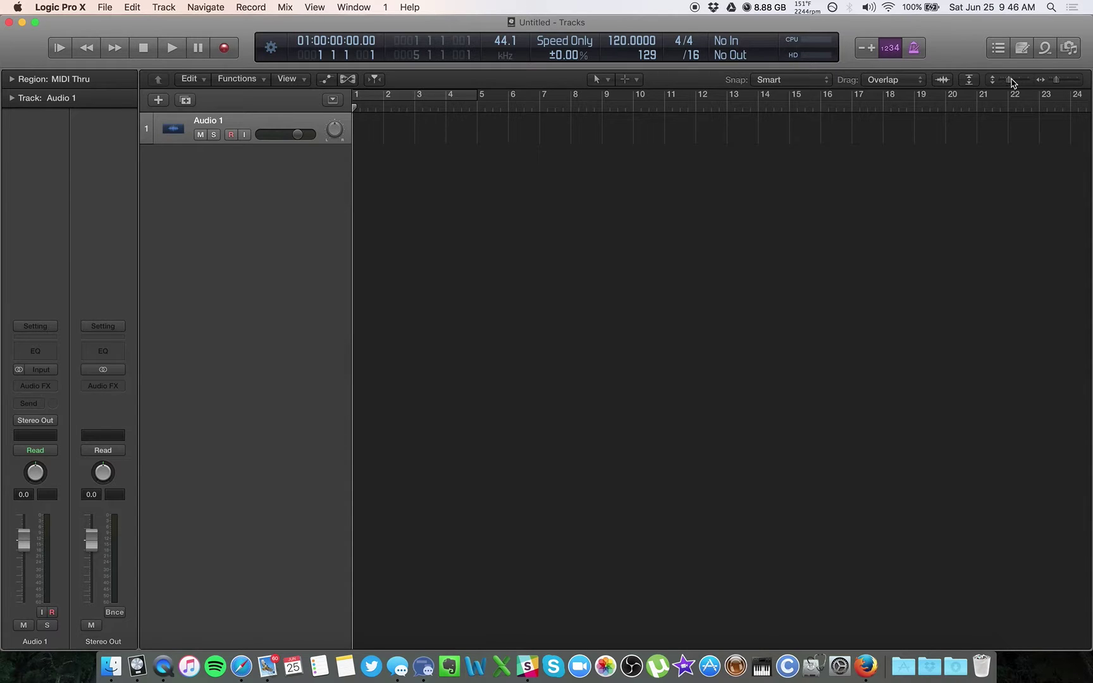
Step: Enlarge the track row height and keep Audio 1's output on Stereo Output
mouse_move(1009, 79)
left_mouse_down()
mouse_move(1026, 83)
mouse_move(1017, 81)
left_mouse_up()
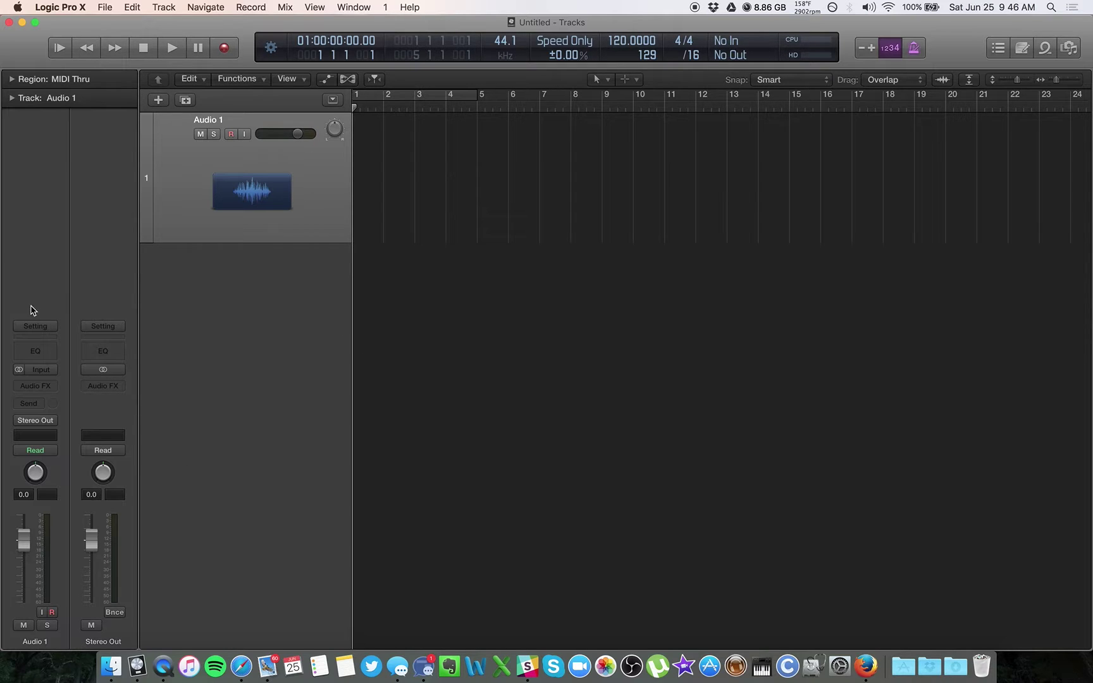
left_click(53, 425)
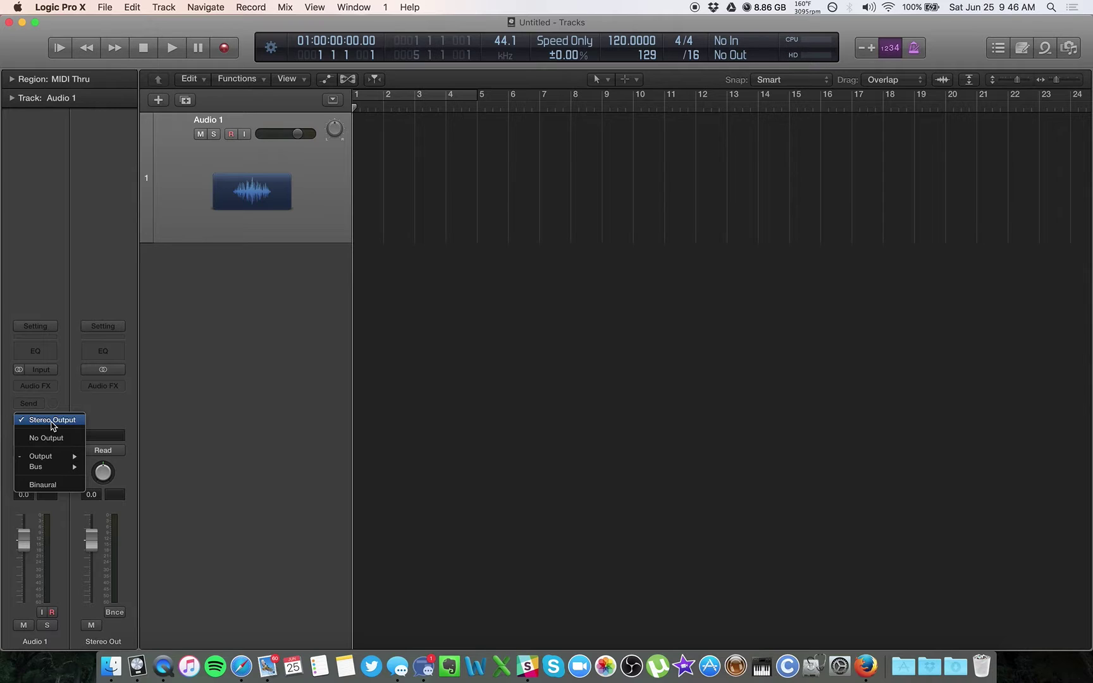
left_click(53, 425)
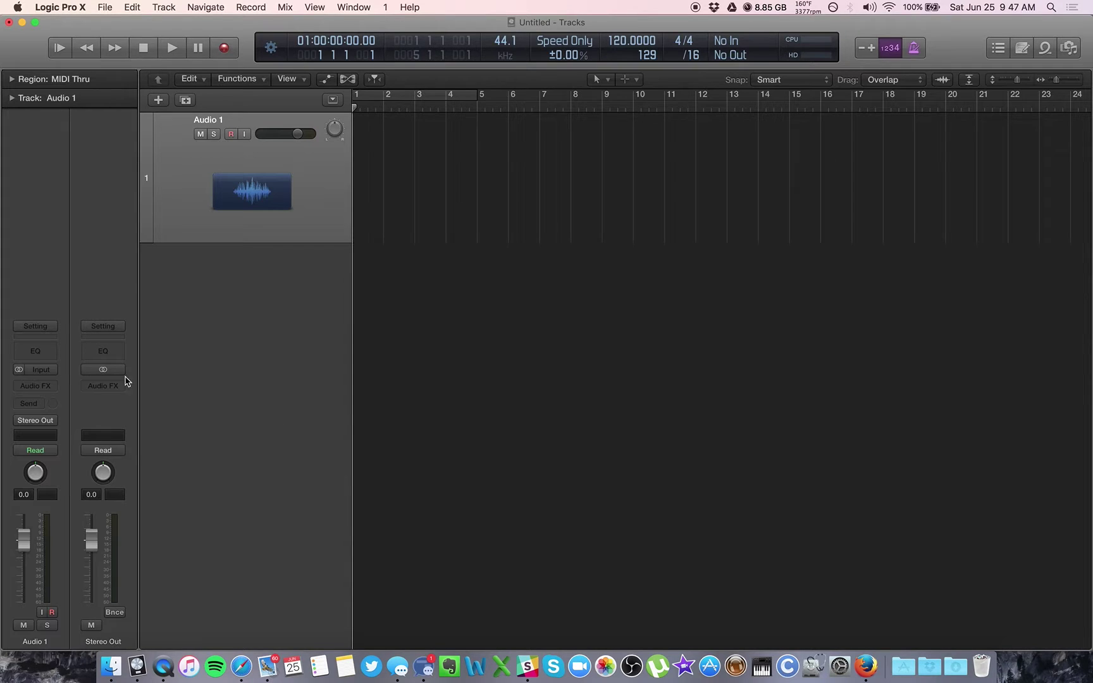
Step: Add a Bus 1 send on Audio 1, creating Aux 1, and reveal its level knob
left_click(37, 405)
mouse_move(58, 463)
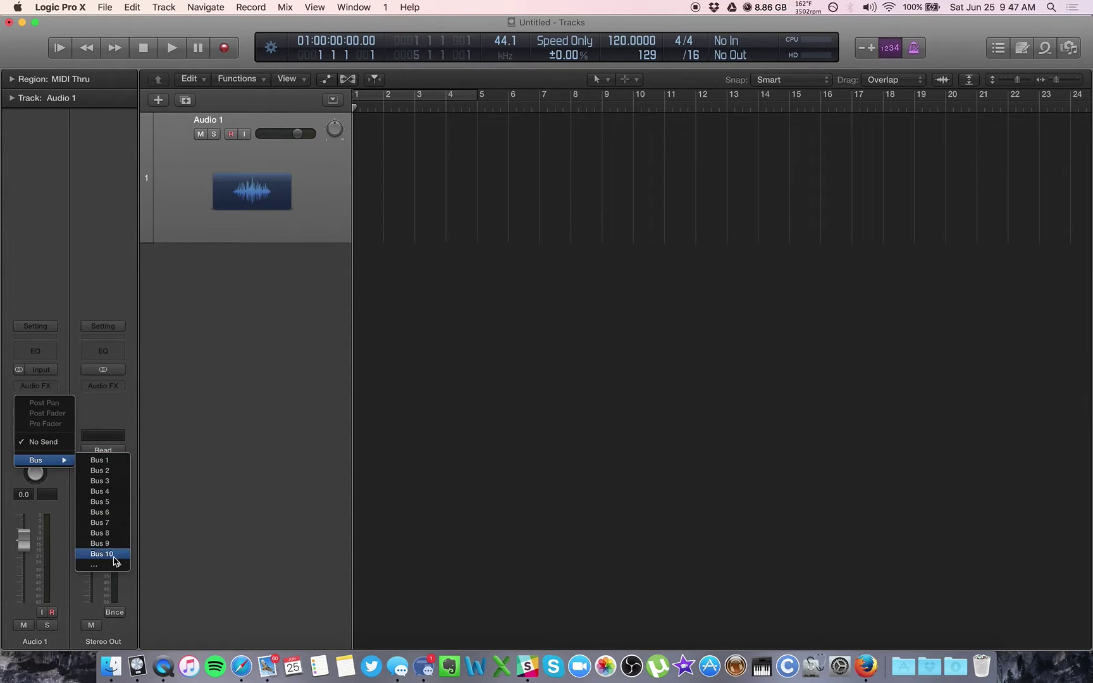
mouse_move(116, 564)
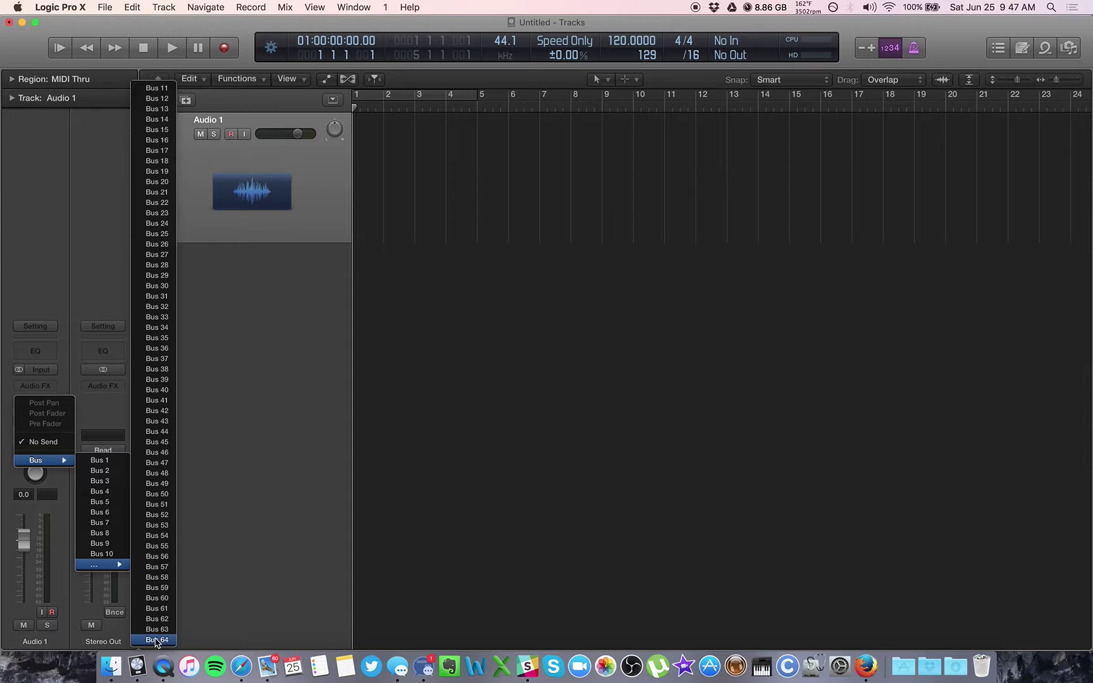
left_click(104, 463)
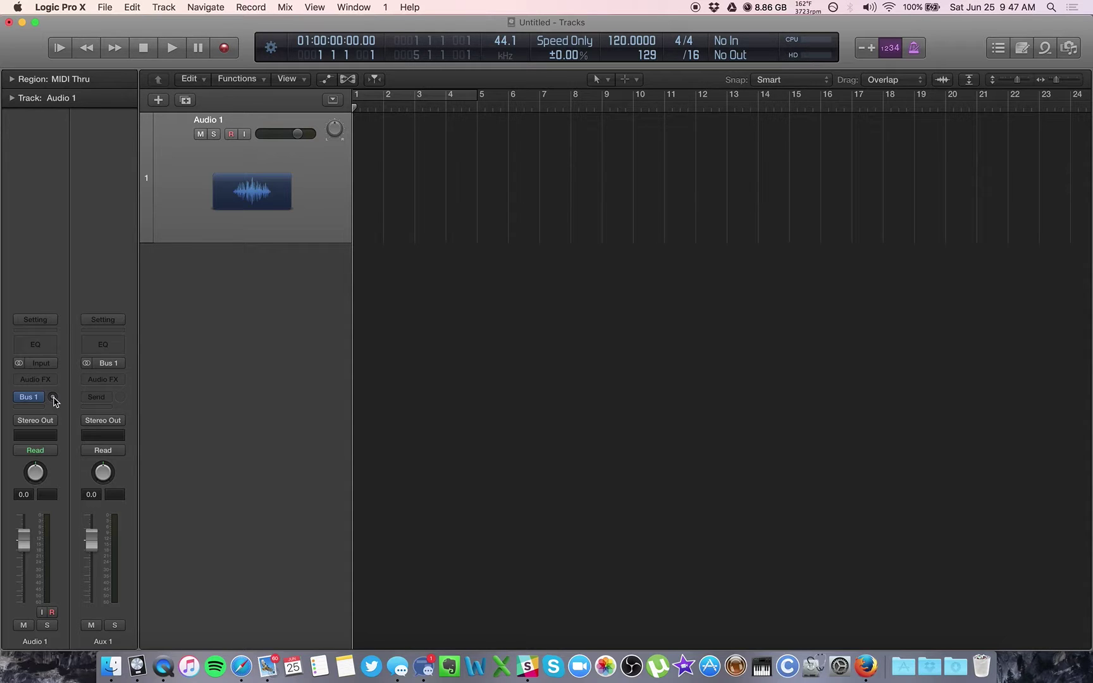
left_click(53, 398)
mouse_move(39, 399)
Step: Open the Mixer with X and select the Aux 1 channel fed by Bus 1
key("x")
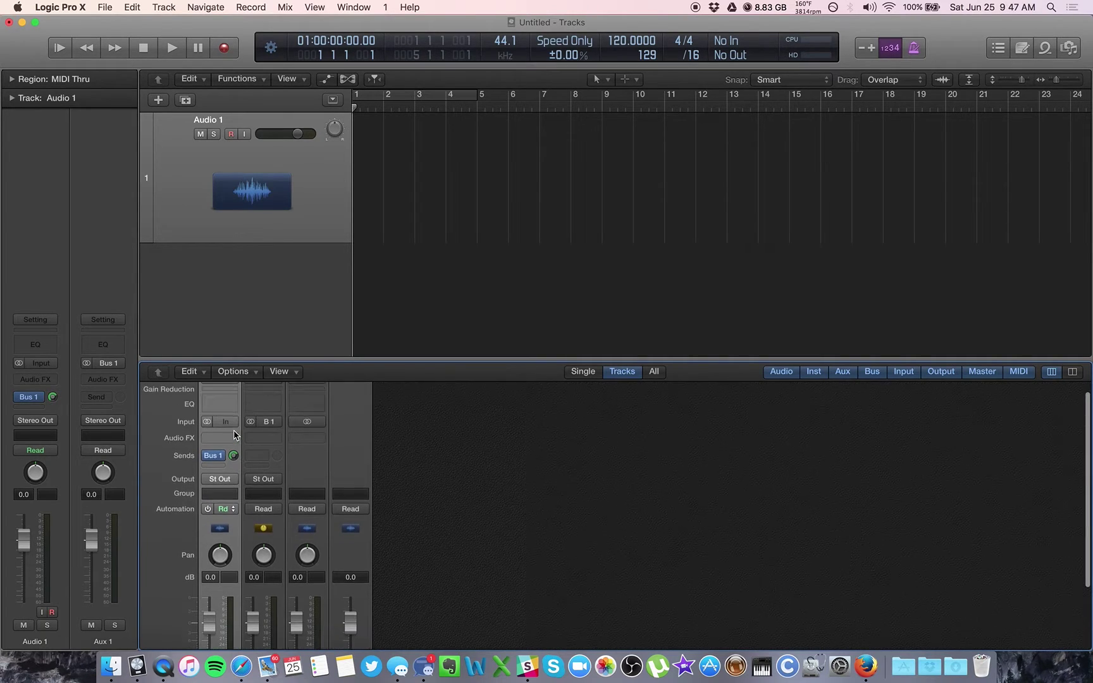
scroll(234, 435, "down", 1)
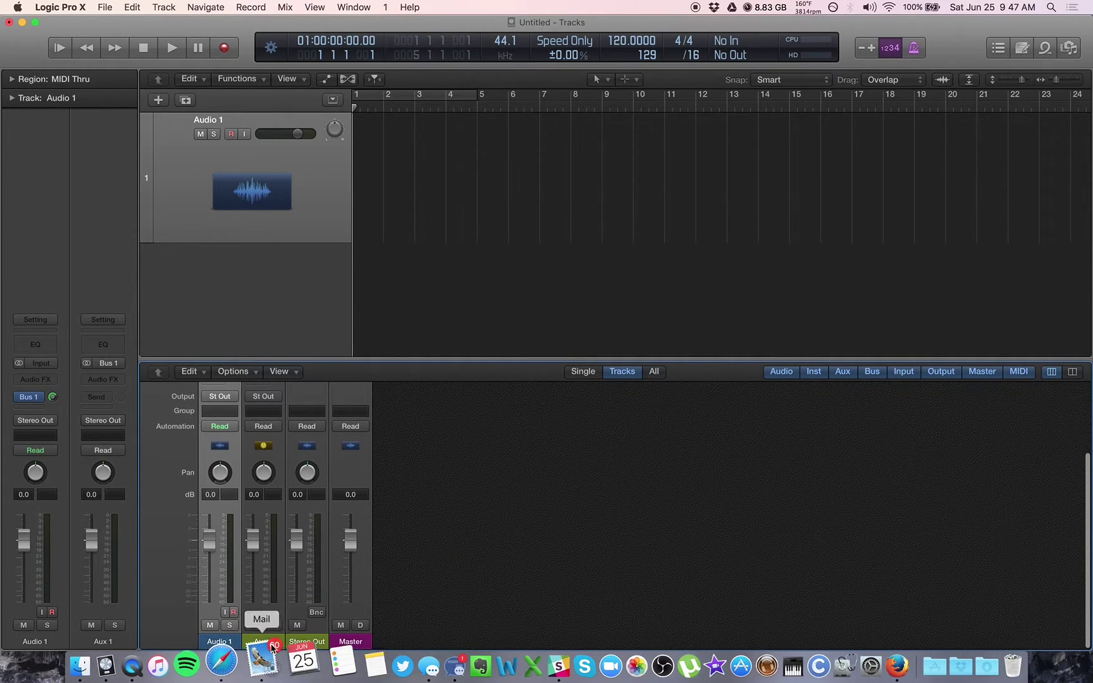
left_click(272, 641)
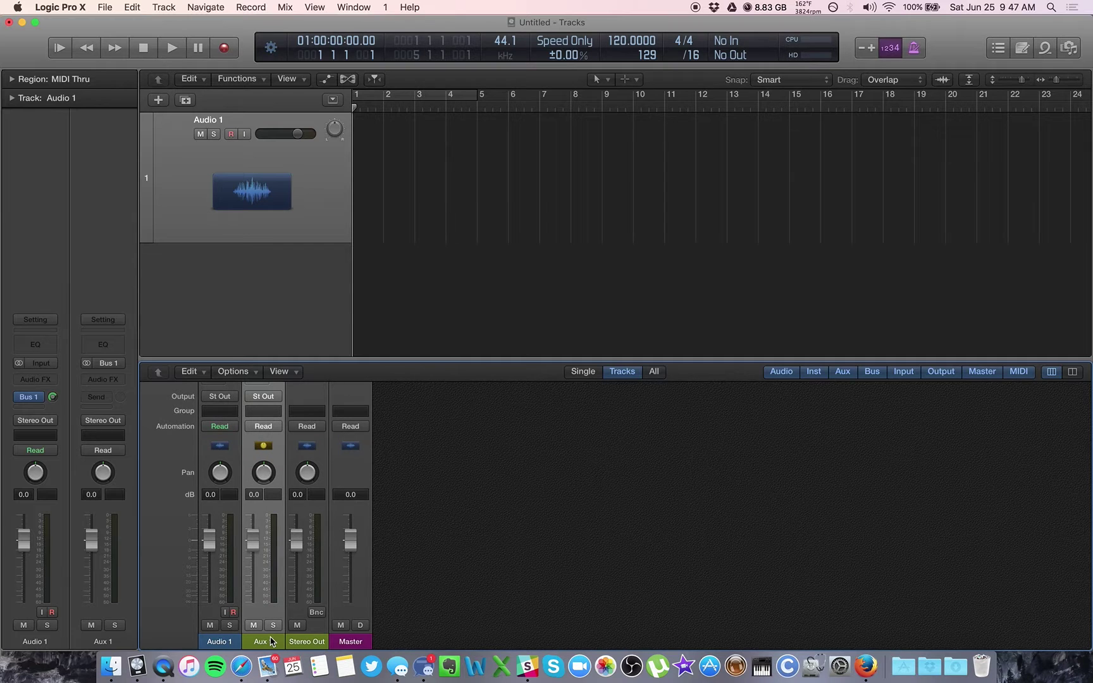
scroll(279, 481, "up", 5)
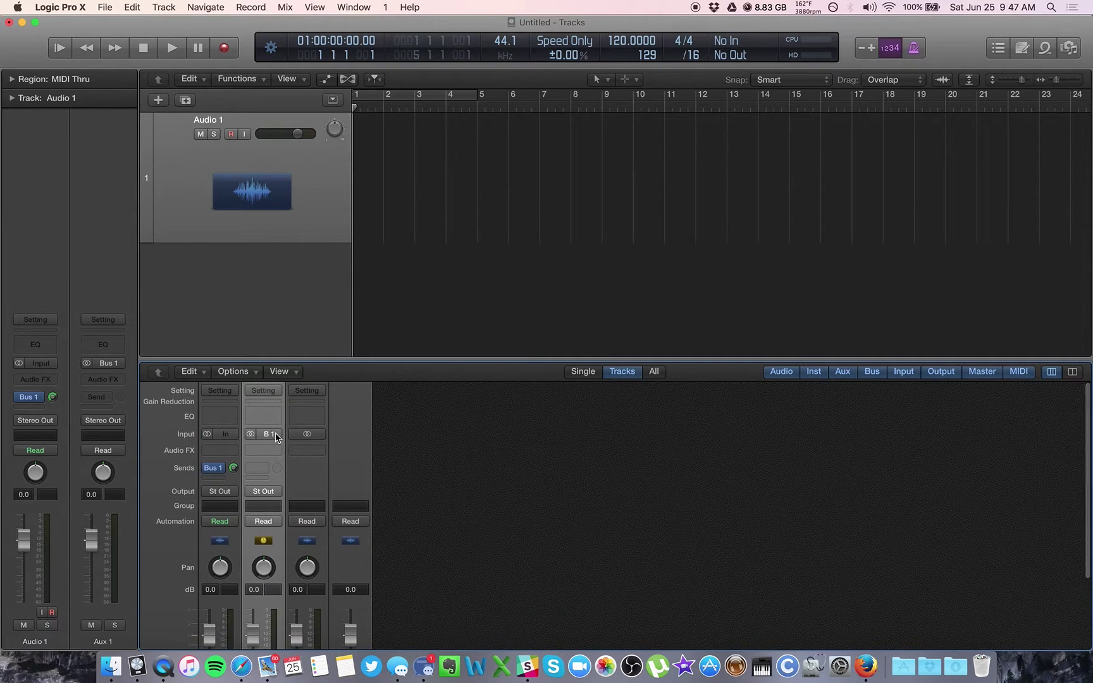
mouse_move(218, 472)
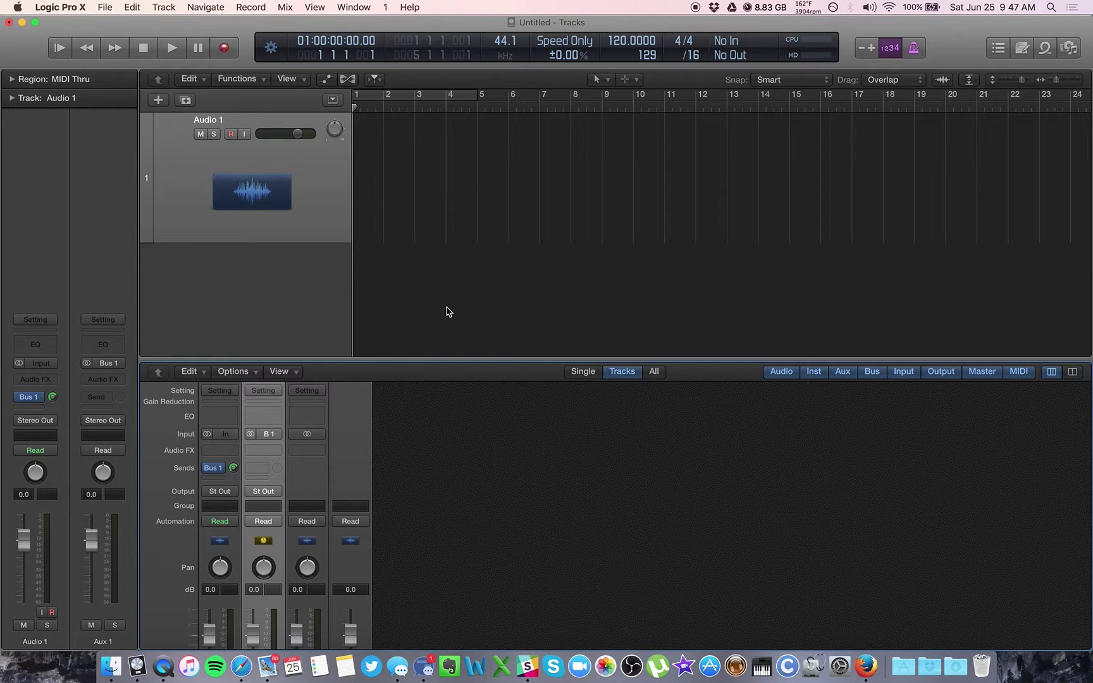
Step: Place the 12 Bar Blues Bass loop at bar 1, import its 80 bpm tempo, and cycle-play it
key("o")
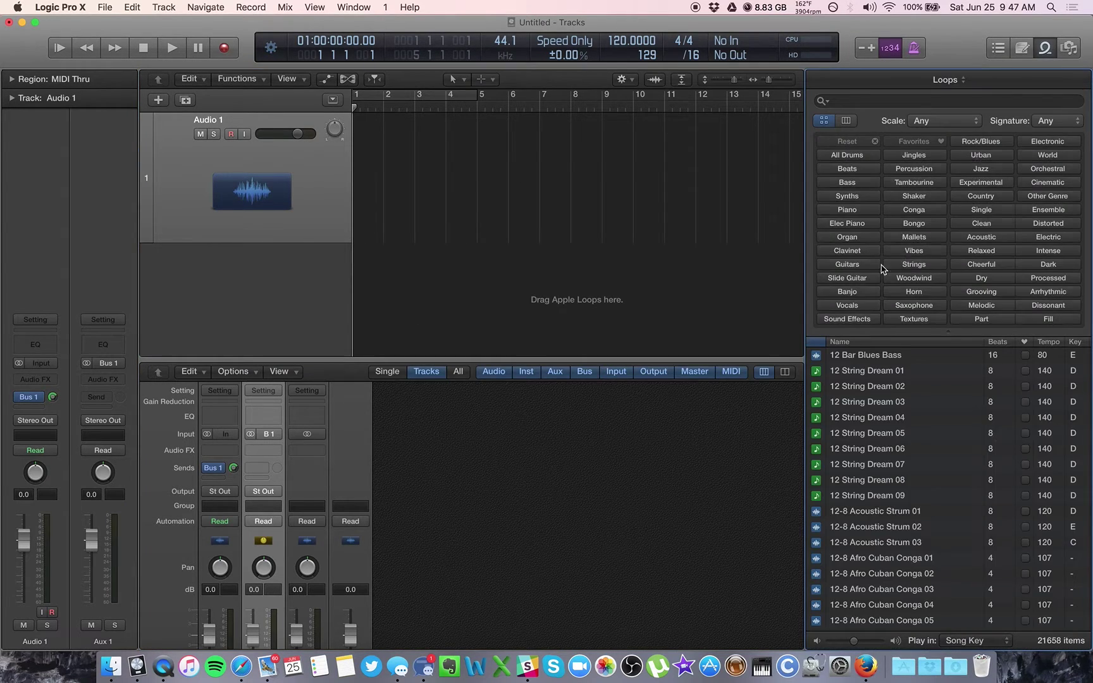
left_click_drag(856, 360, 359, 152)
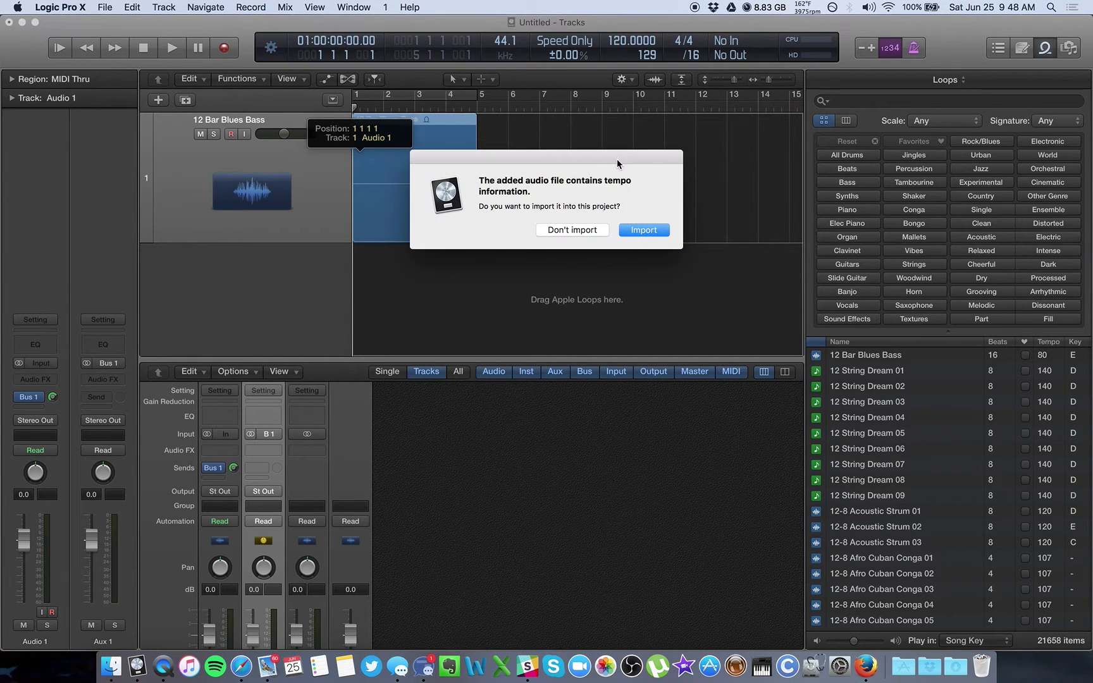
left_click(640, 231)
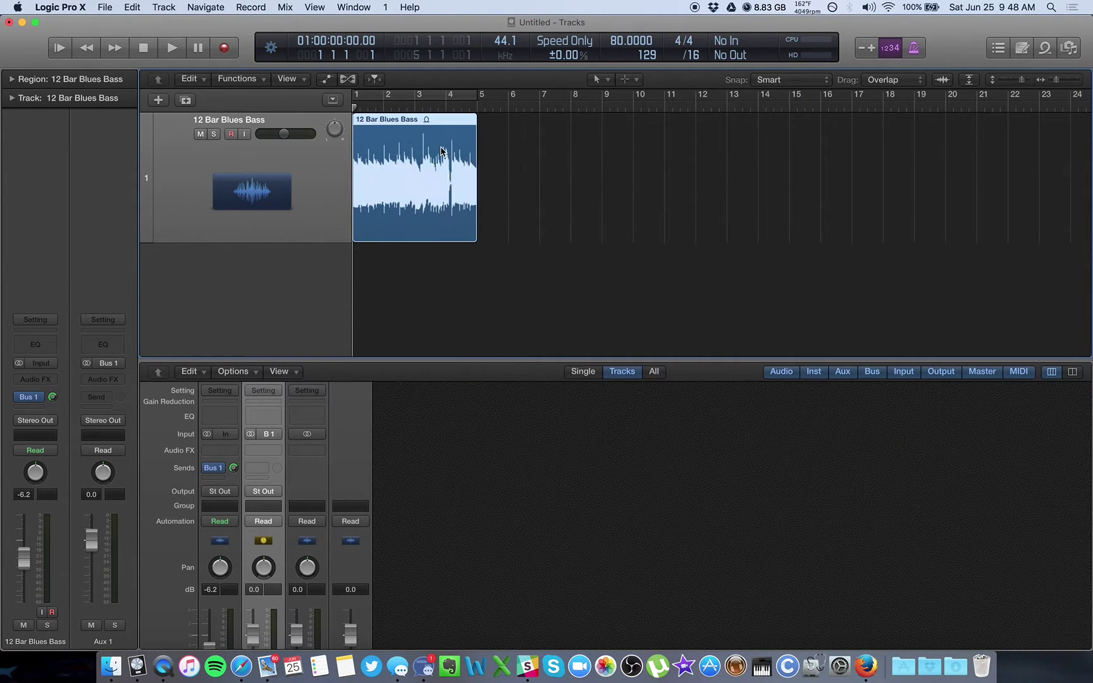
key("u")
key("space")
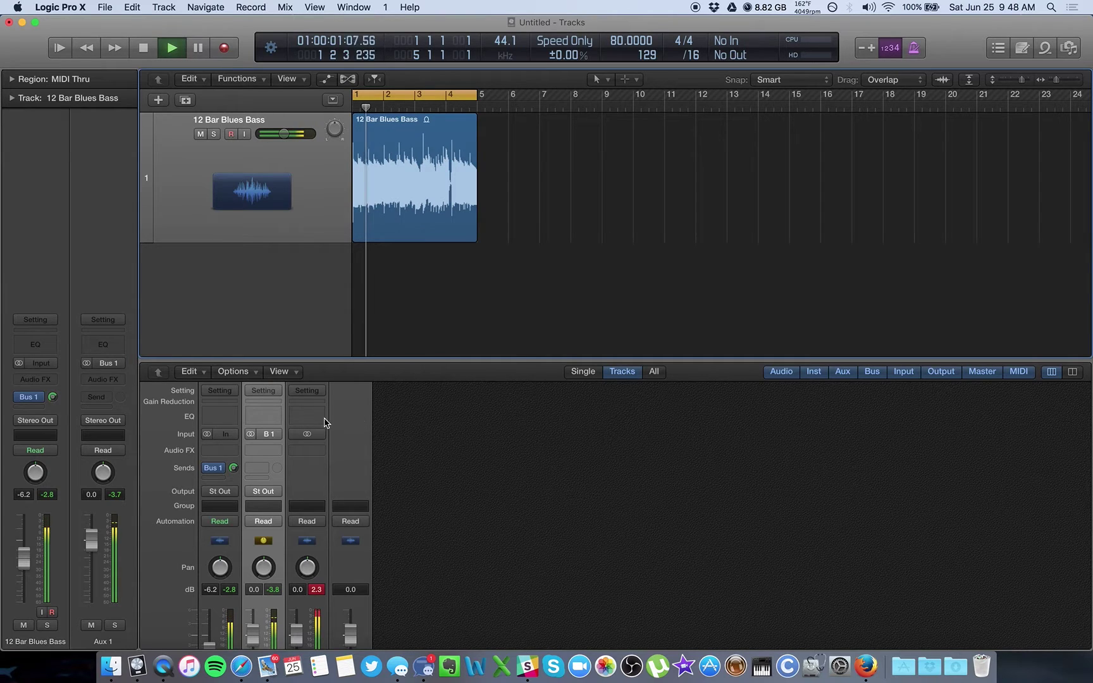
Step: Lower the bass channel's Bus 1 send while playing, reset it to +0.0 dB, and stop
scroll(244, 495, "down", 1)
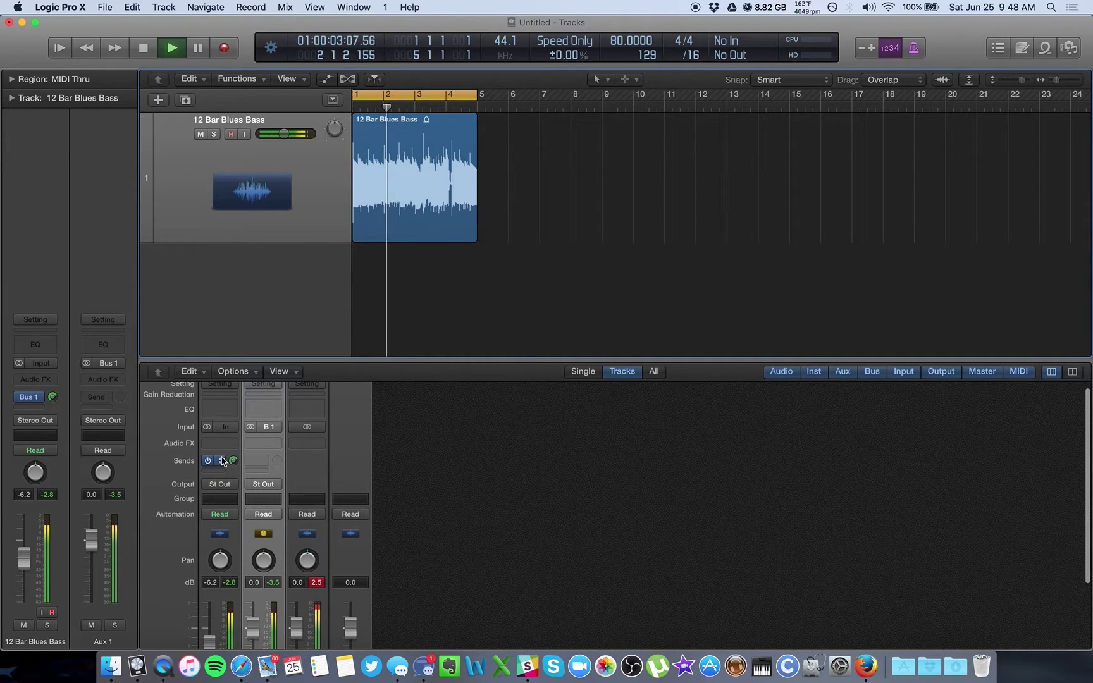
scroll(260, 512, "down", 5)
scroll(274, 528, "down", 2)
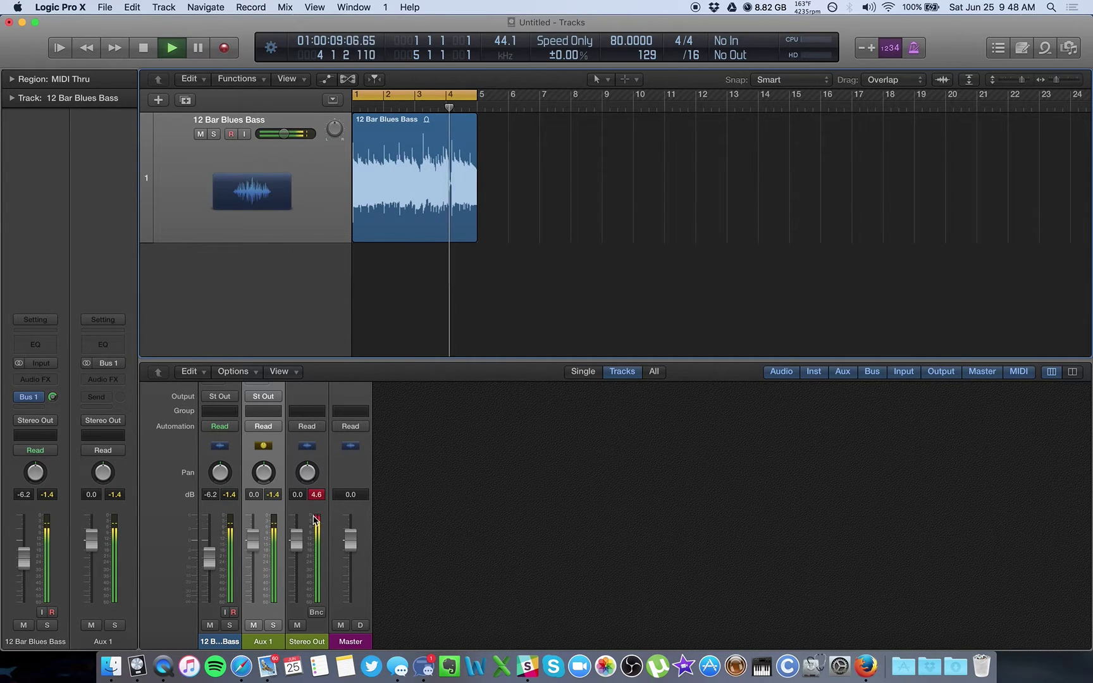
scroll(318, 516, "down", 2)
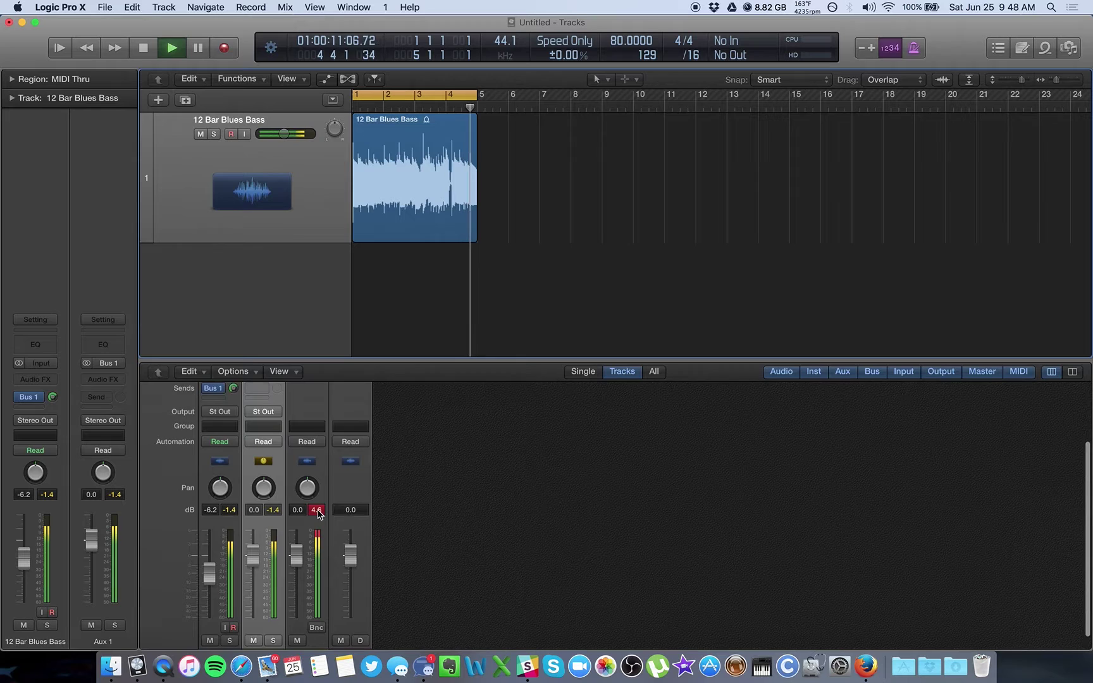
left_click_drag(53, 403, 53, 459)
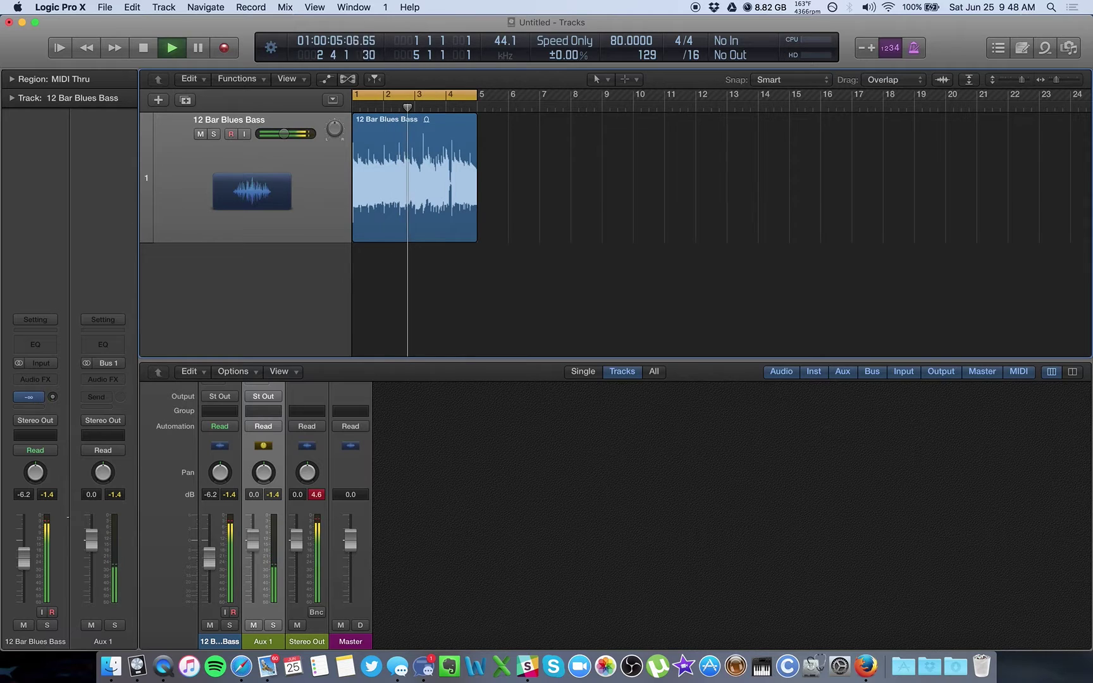
left_click(52, 397, "alt")
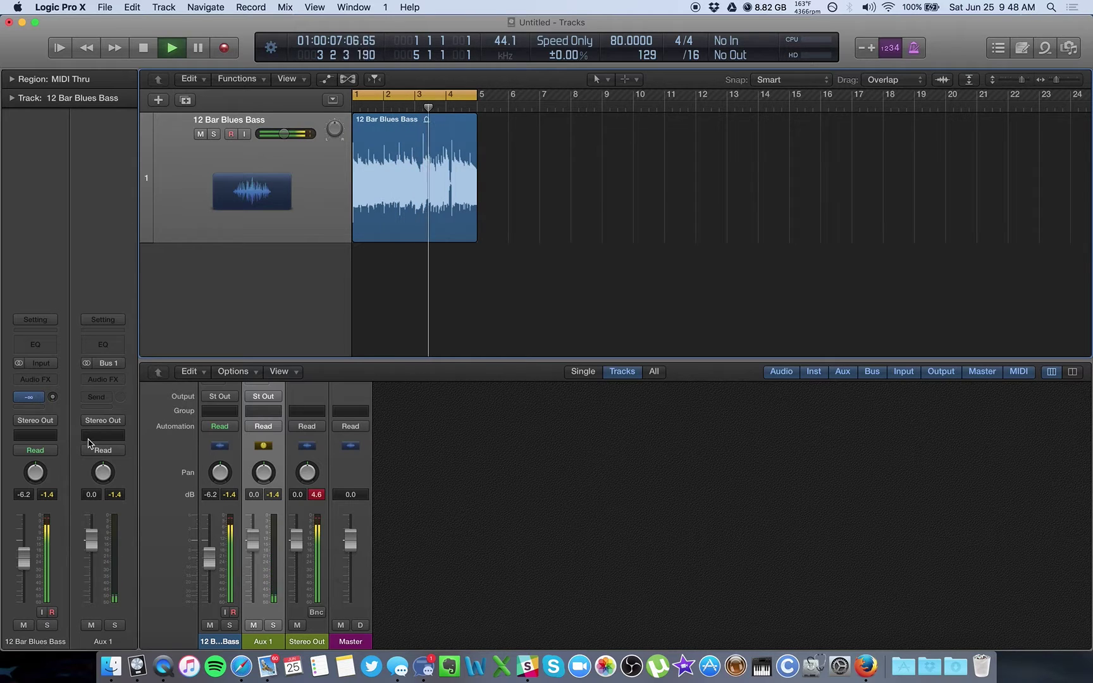
key("space")
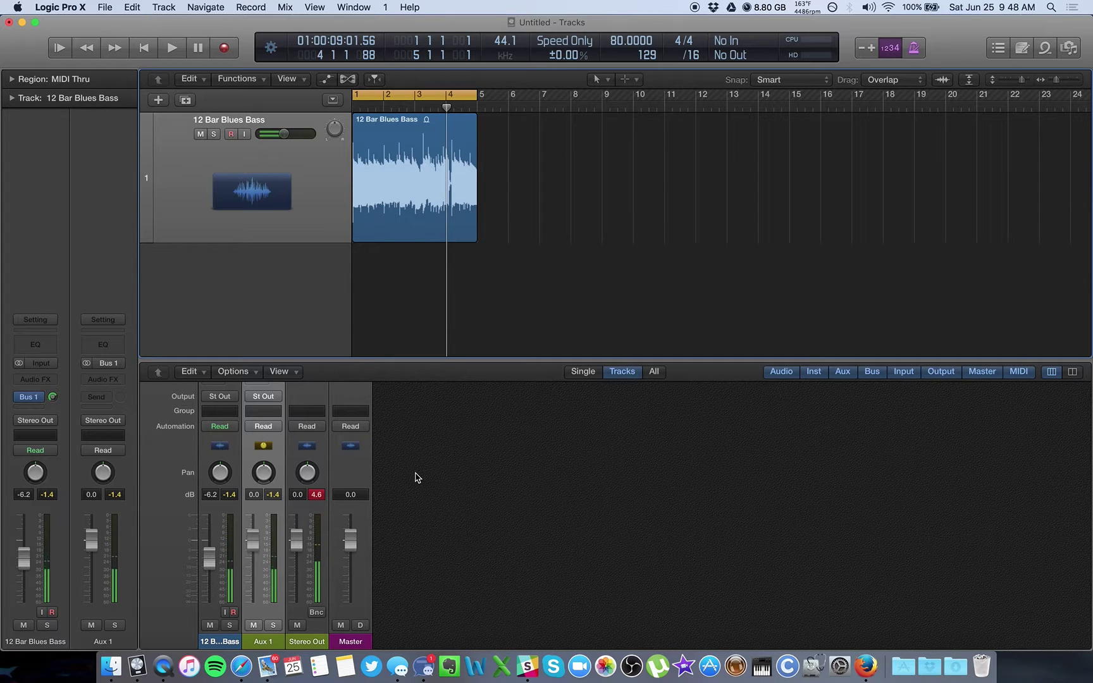
scroll(417, 478, "up", 1)
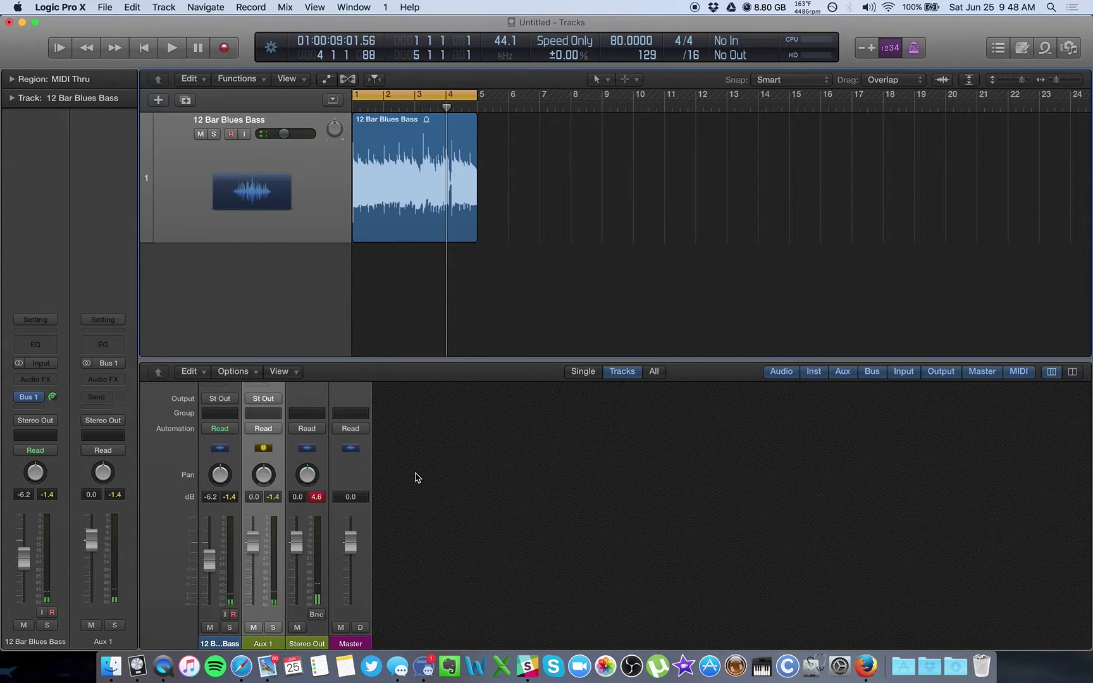
scroll(417, 477, "up", 2)
scroll(416, 477, "up", 5)
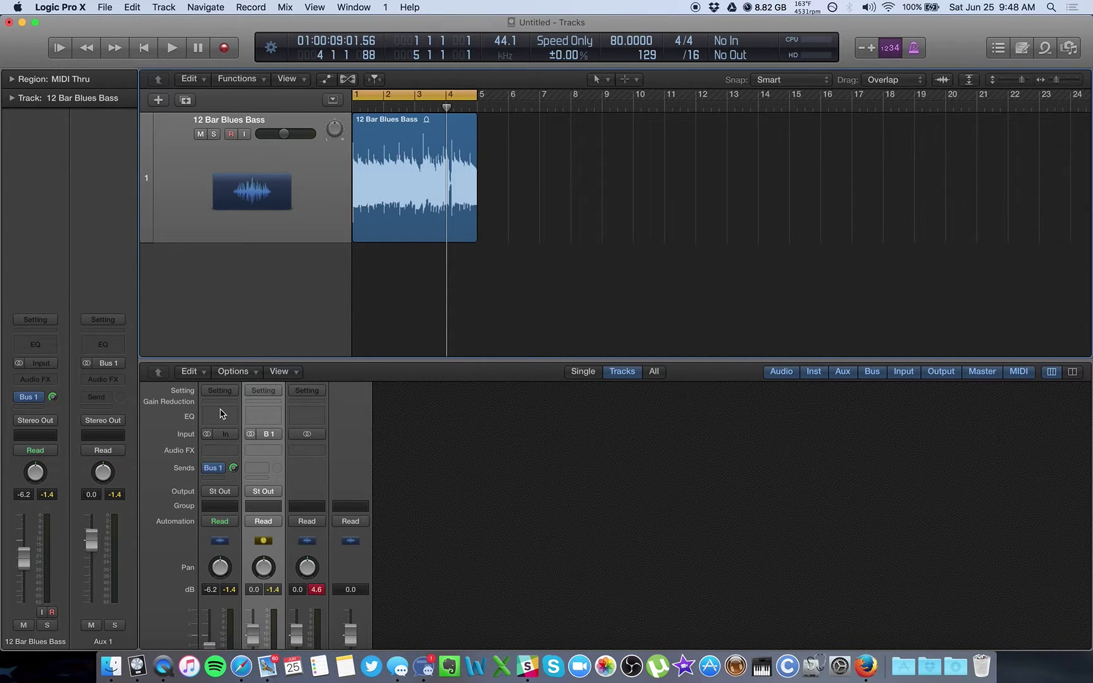
scroll(209, 570, "down", 6)
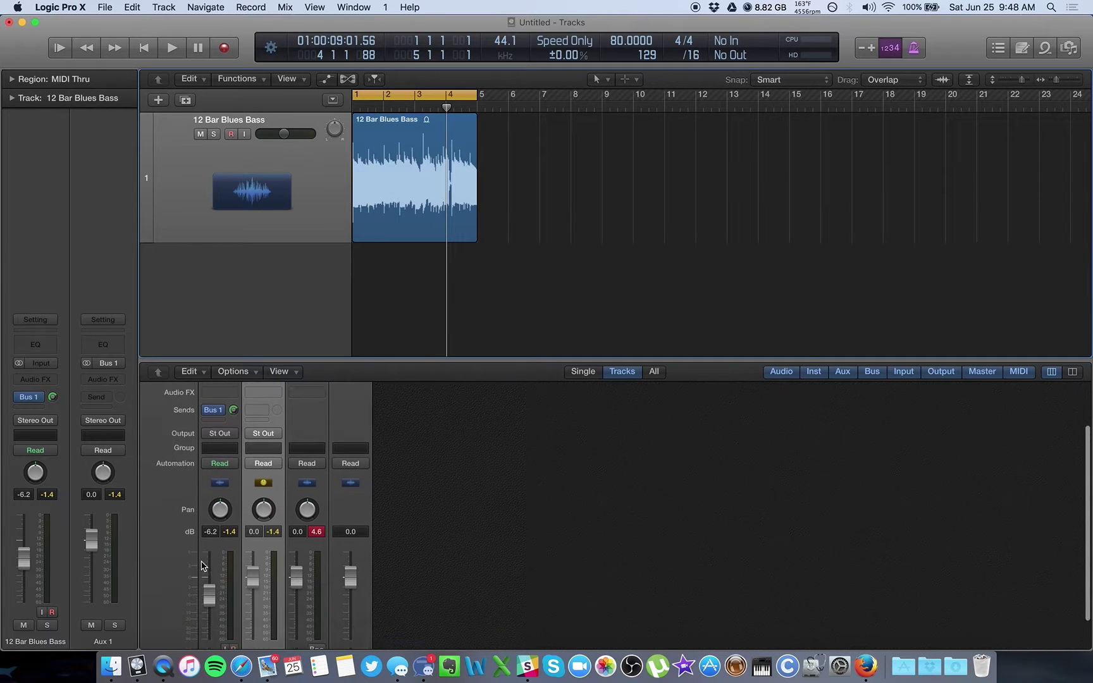
scroll(214, 627, "up", 1)
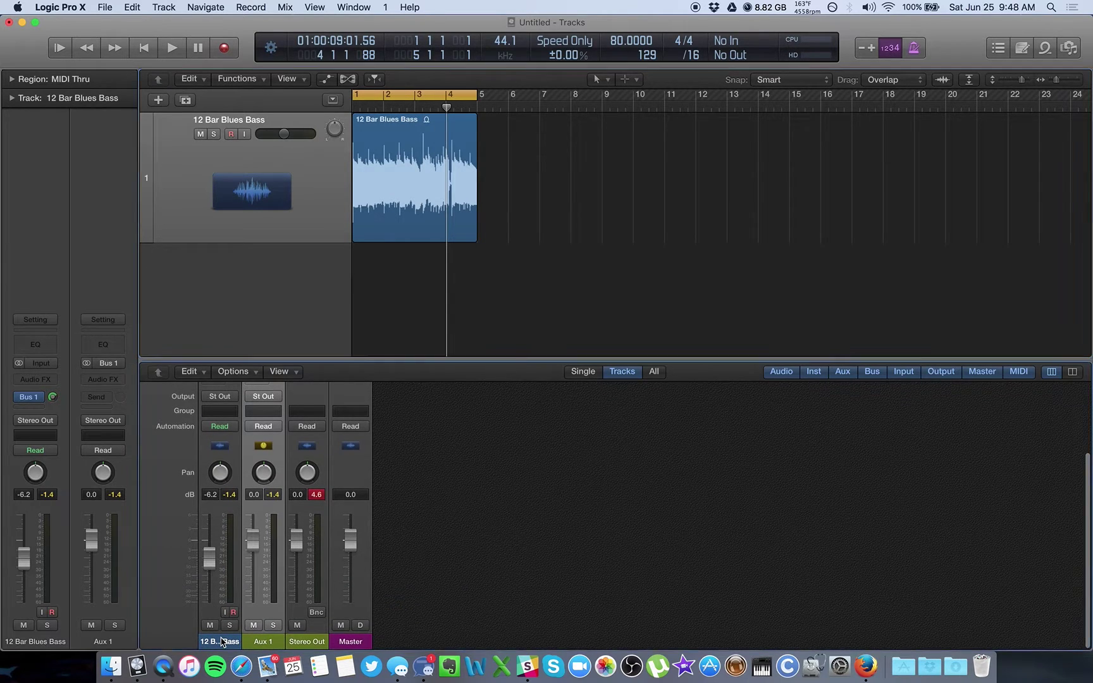
left_click(222, 626)
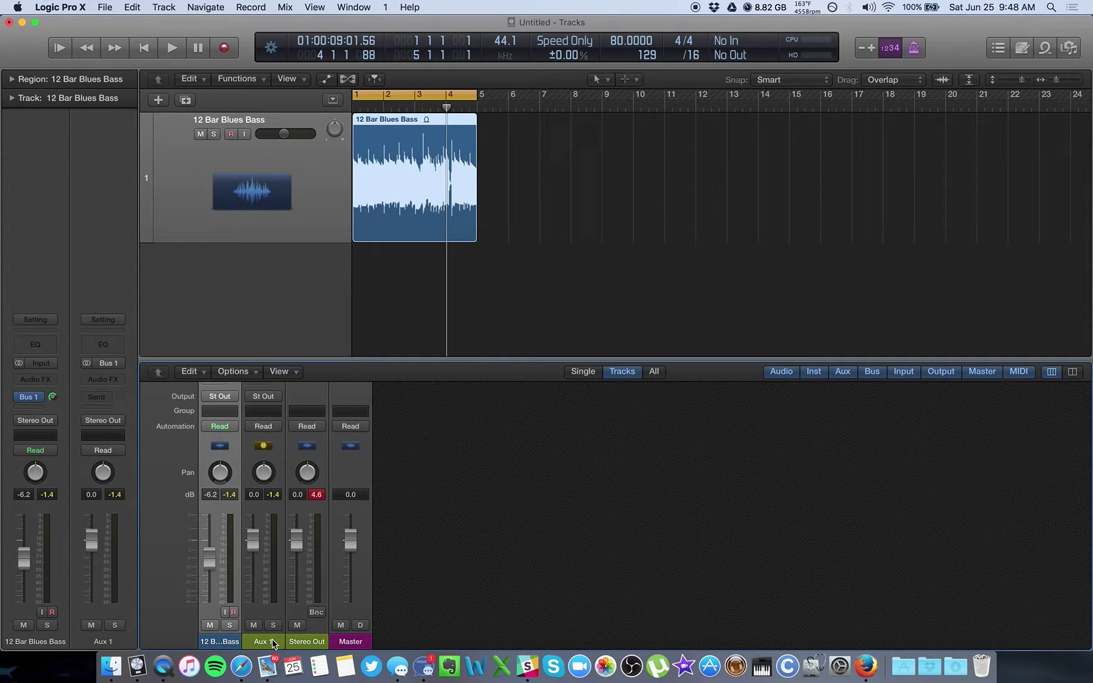
left_click(273, 542)
scroll(274, 542, "up", 5)
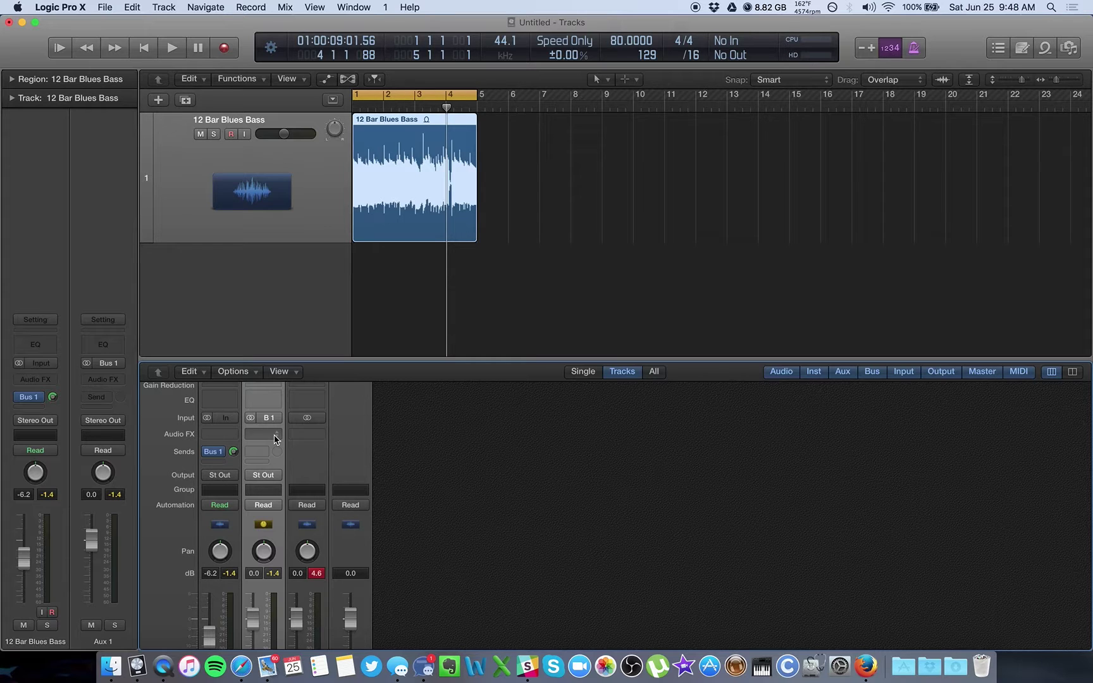
scroll(275, 439, "up", 2)
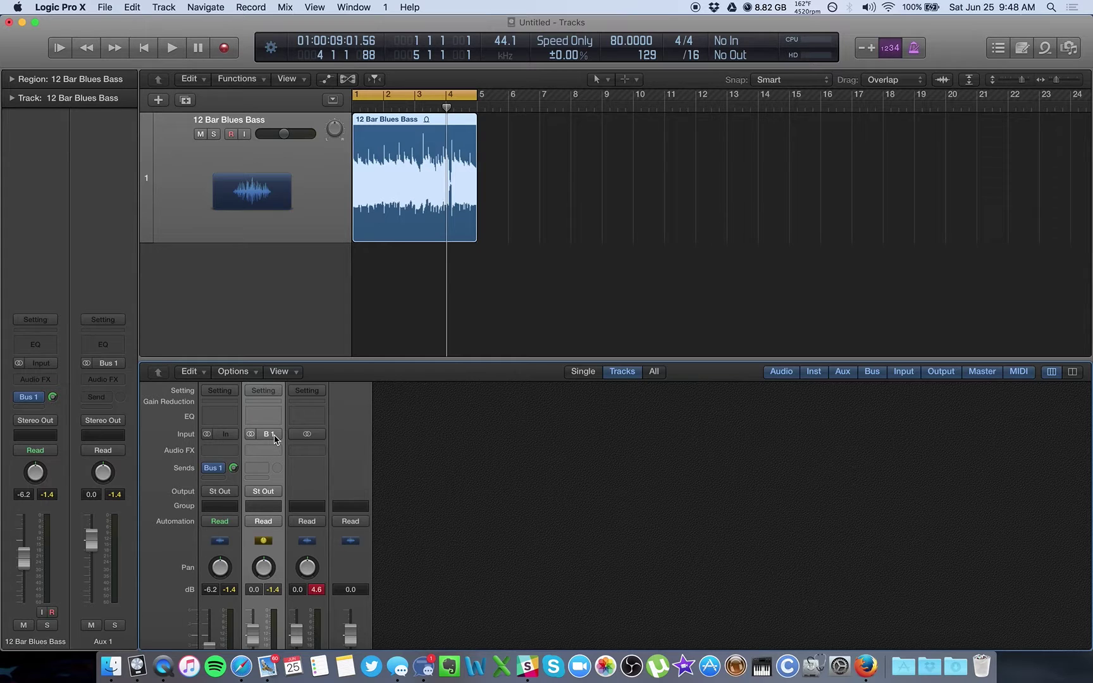
scroll(275, 439, "down", 1)
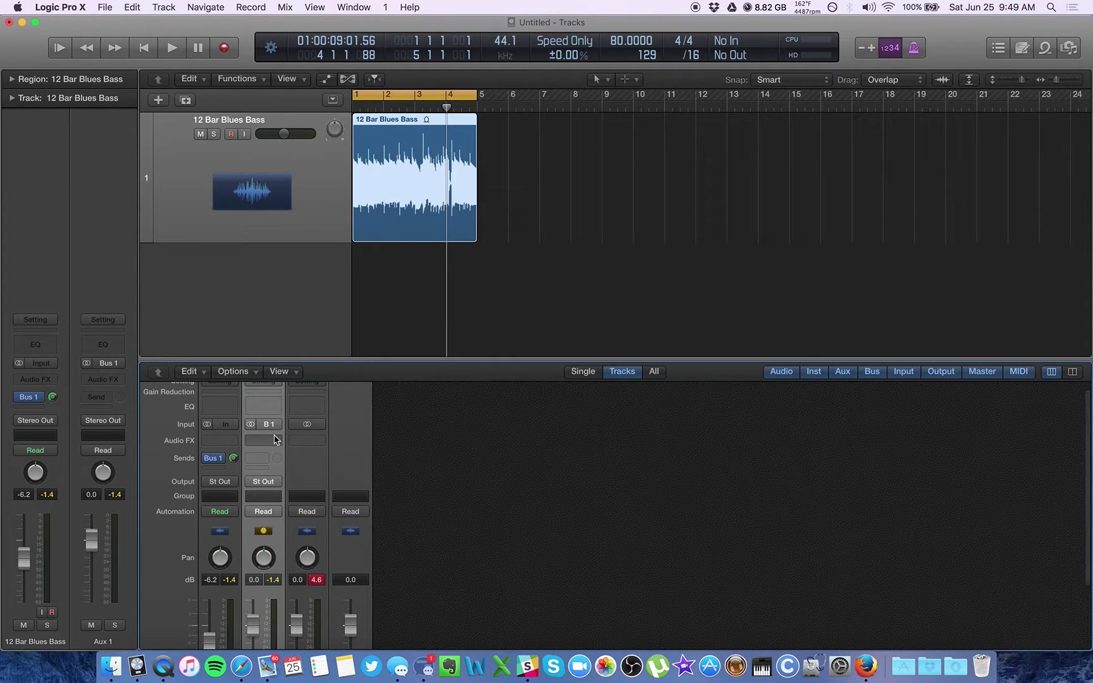
scroll(275, 439, "down", 1)
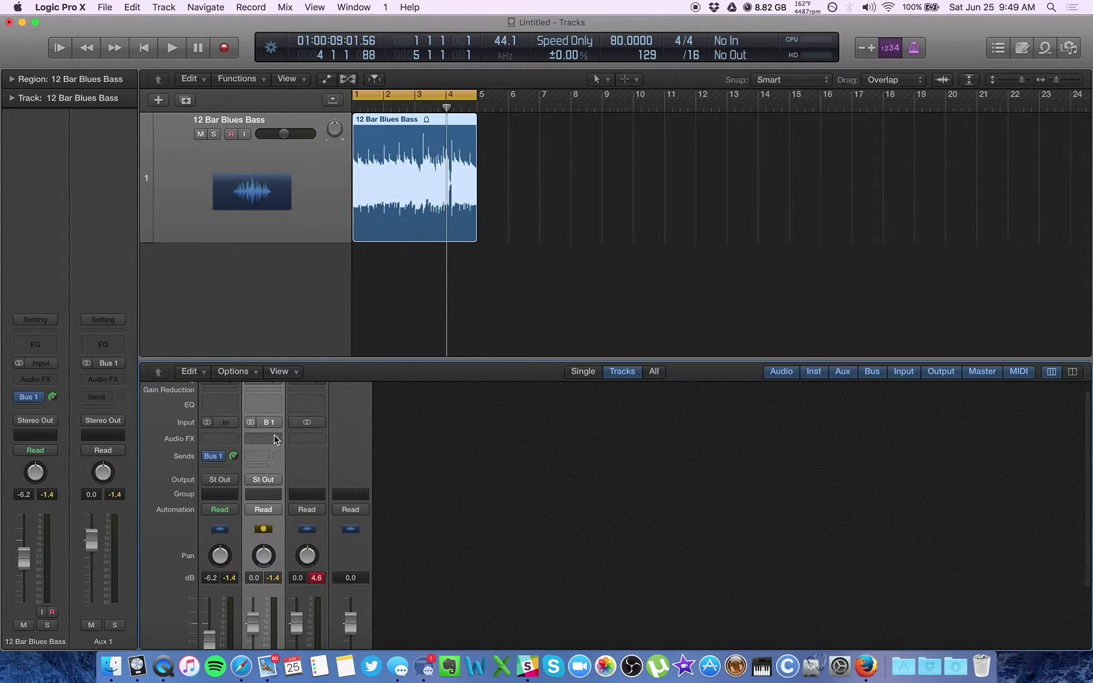
scroll(275, 438, "down", 5)
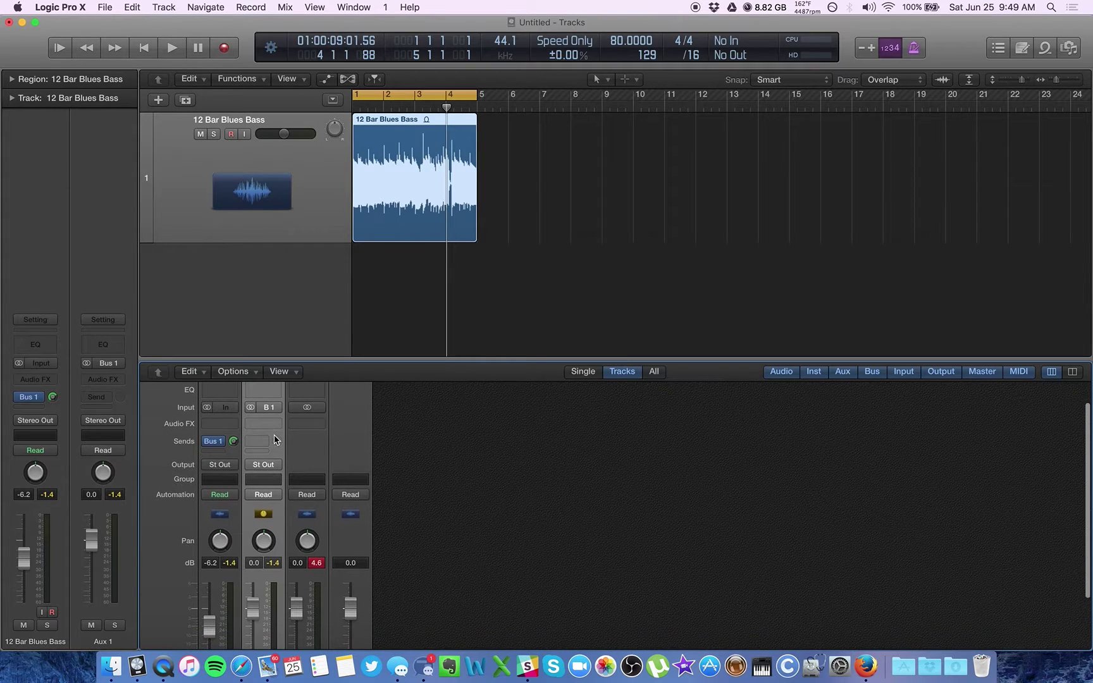
scroll(273, 435, "up", 2)
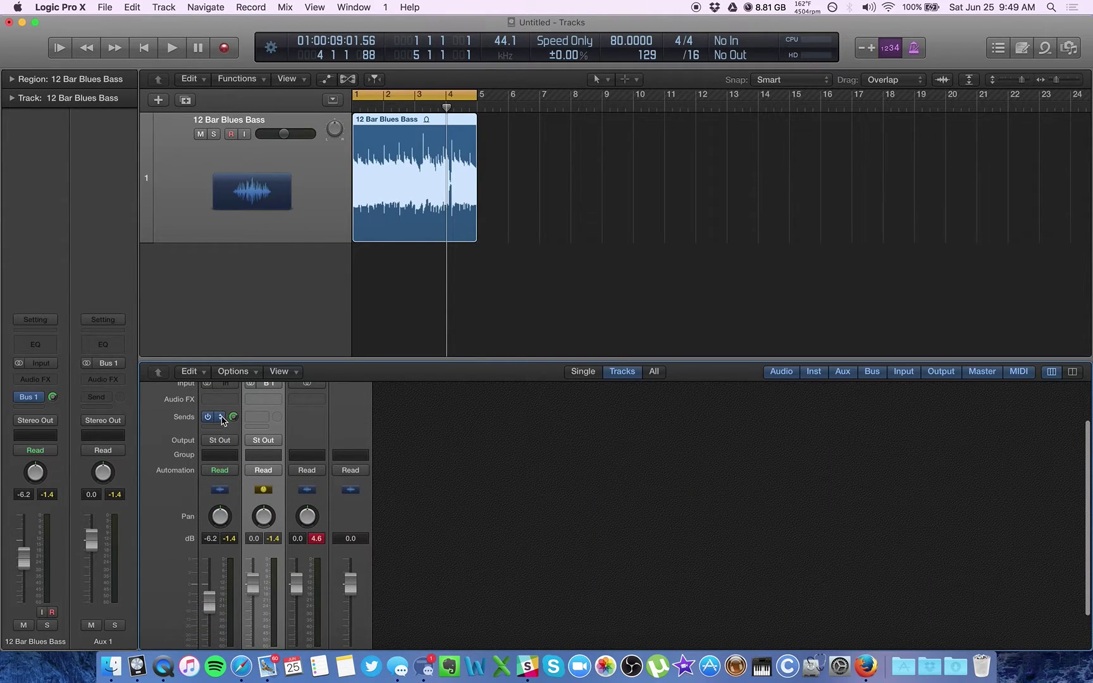
scroll(251, 553, "down", 4)
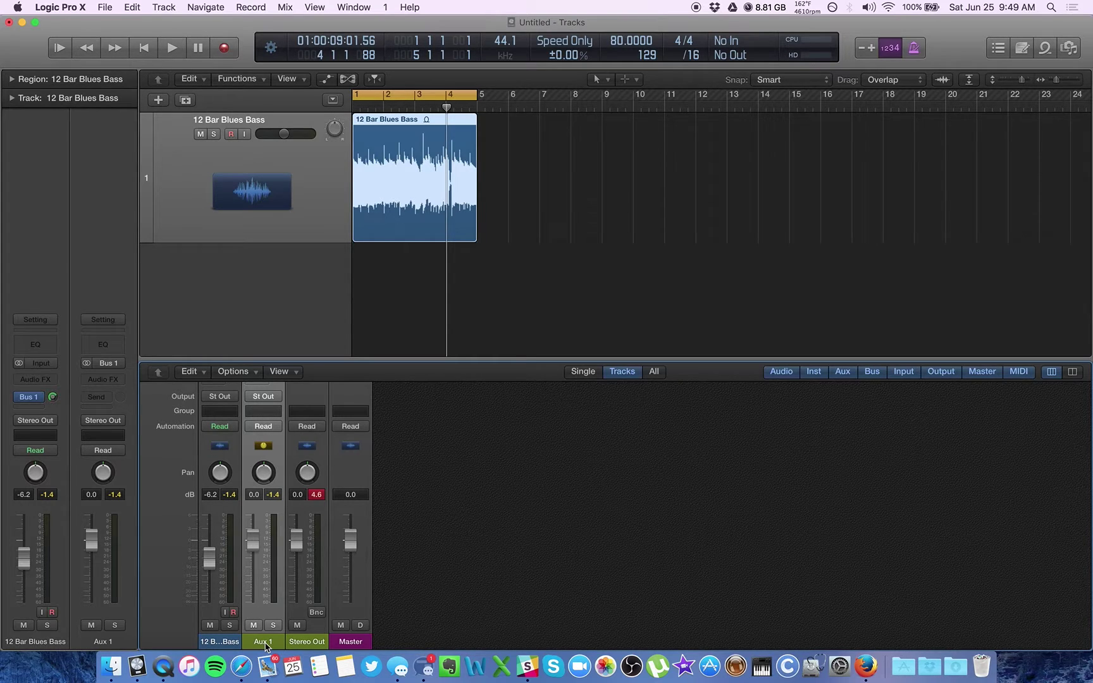
Step: Delete the Aux 1 channel, confirming despite its active Bus 1 routing
key("Delete")
left_click(540, 232)
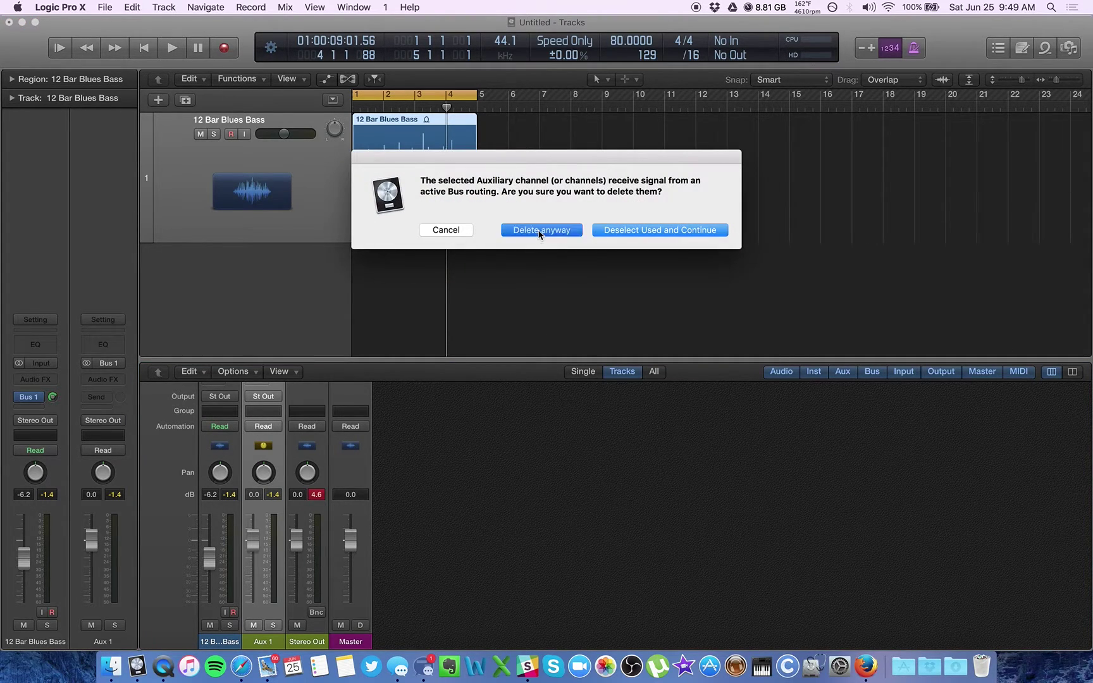
scroll(271, 462, "up", 5)
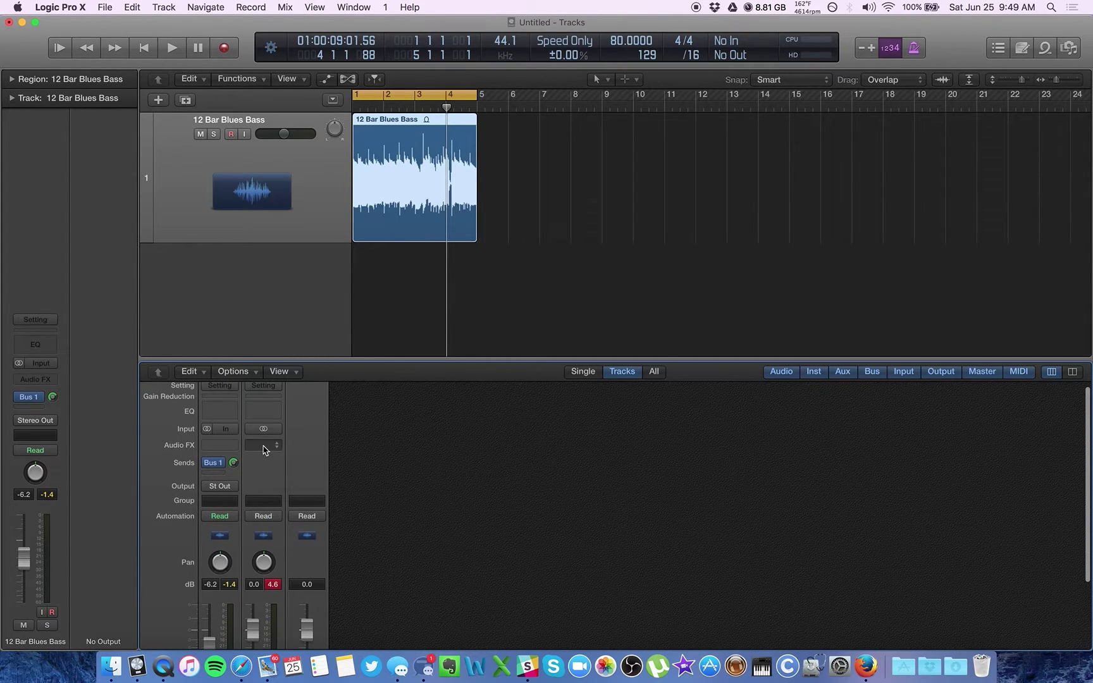
Step: Create an Audio 2 track with the same settings as the bass track
left_click(263, 445)
left_click(450, 430)
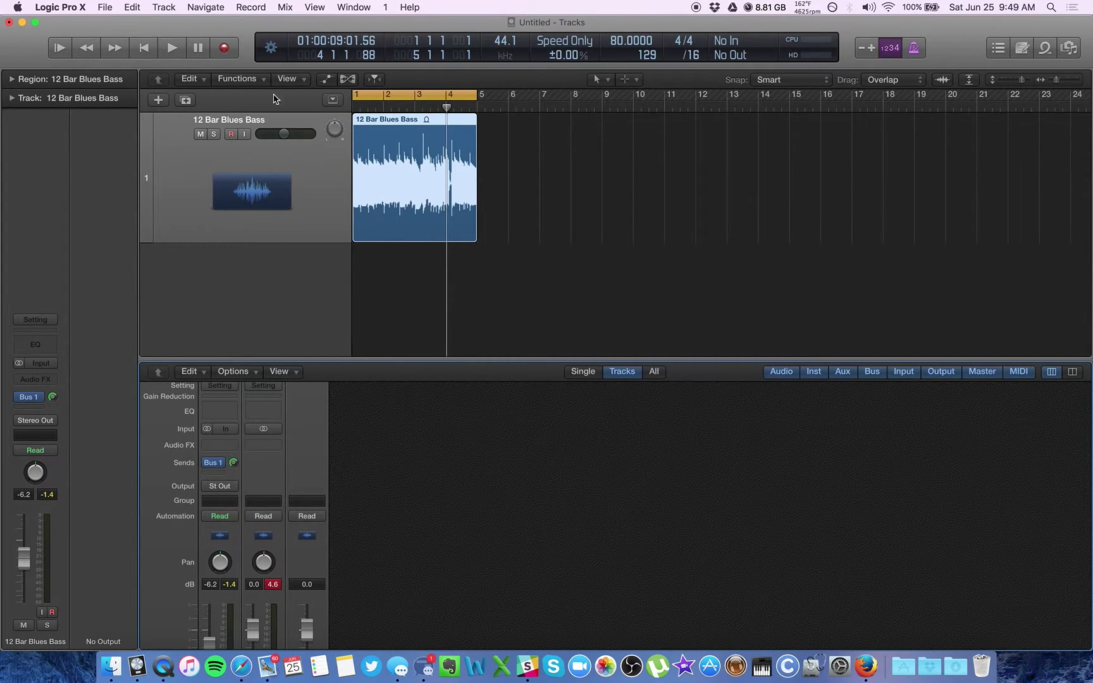
left_click(185, 100)
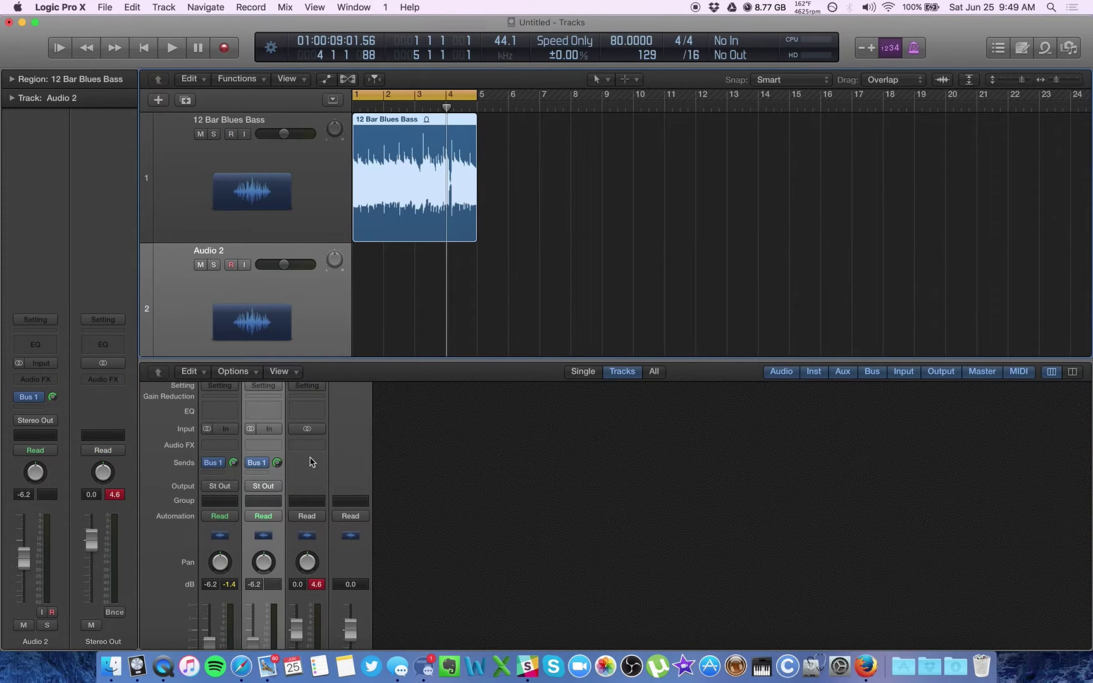
left_click(265, 469)
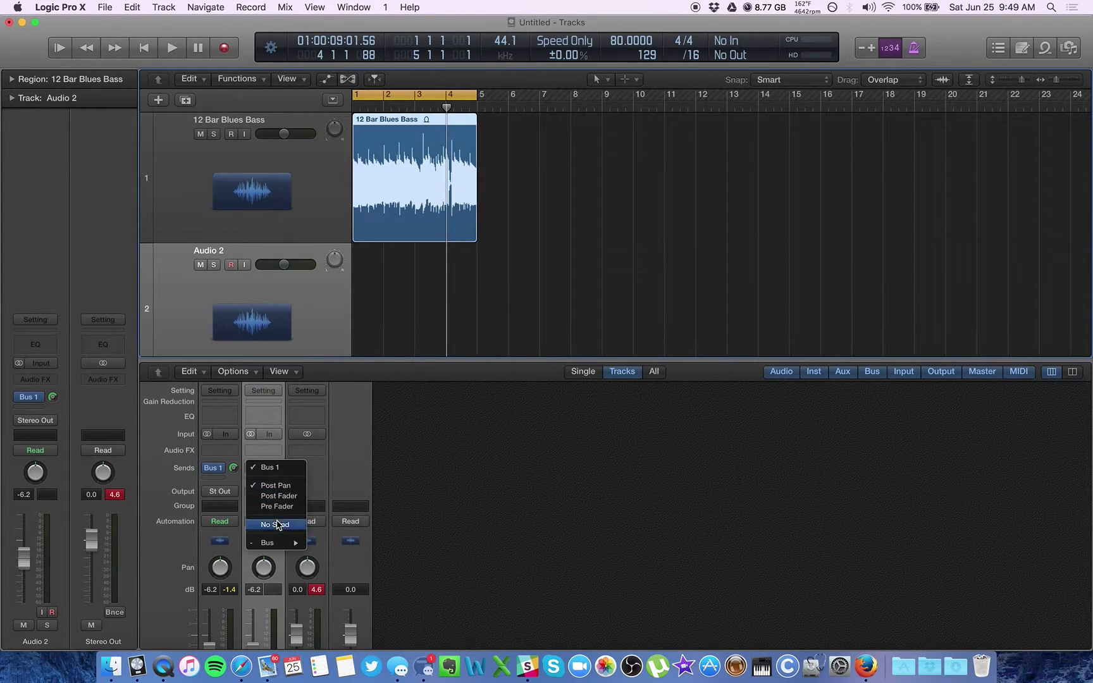
Step: Remove Audio 2's Bus 1 send and insert a Waves C1 comp (s) compressor
left_click(278, 525)
left_click(274, 450)
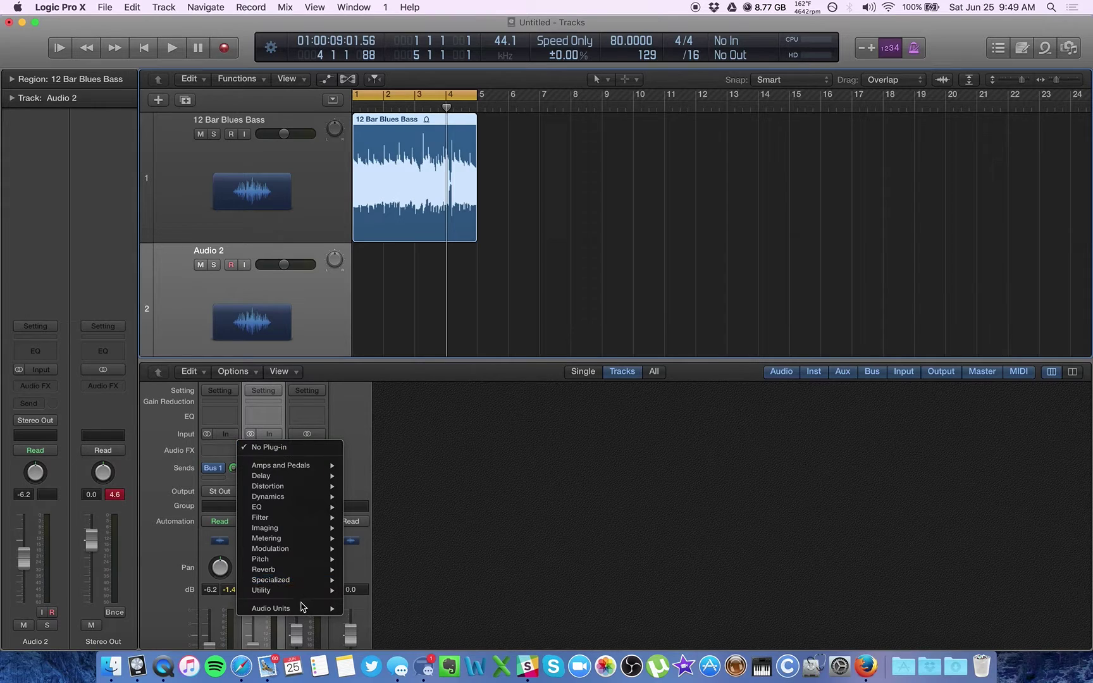
mouse_move(302, 609)
mouse_move(378, 640)
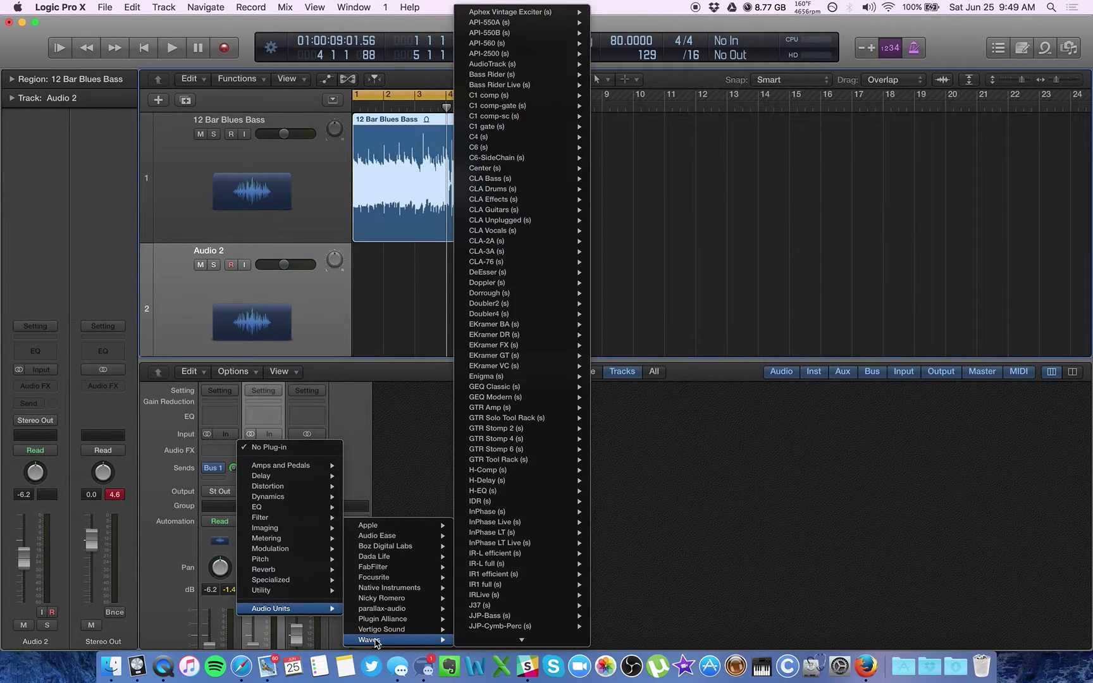
left_click(496, 95)
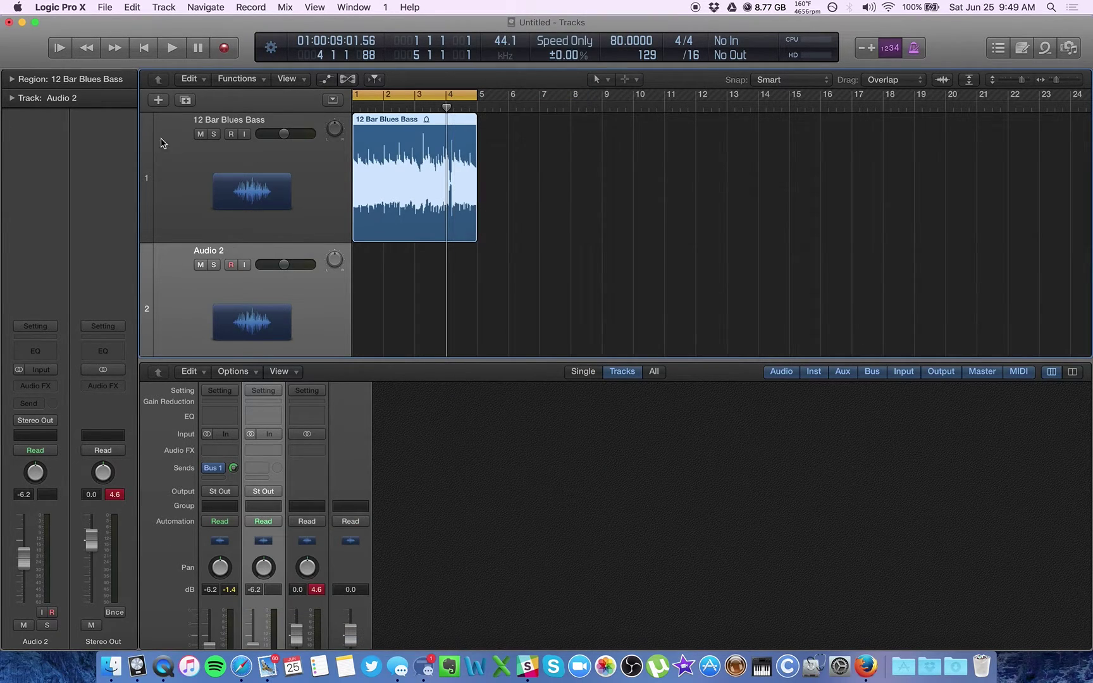
Step: Set the C1 compressor's side chain source to Bus 1
left_click(264, 445)
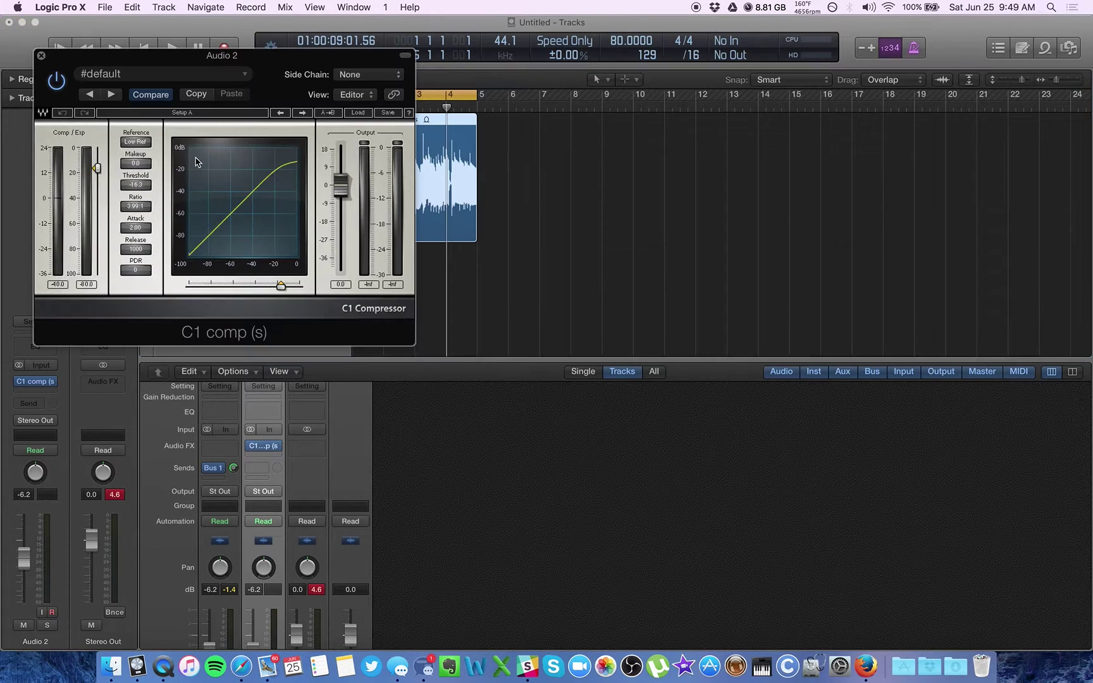
left_click_drag(514, 204, 700, 322)
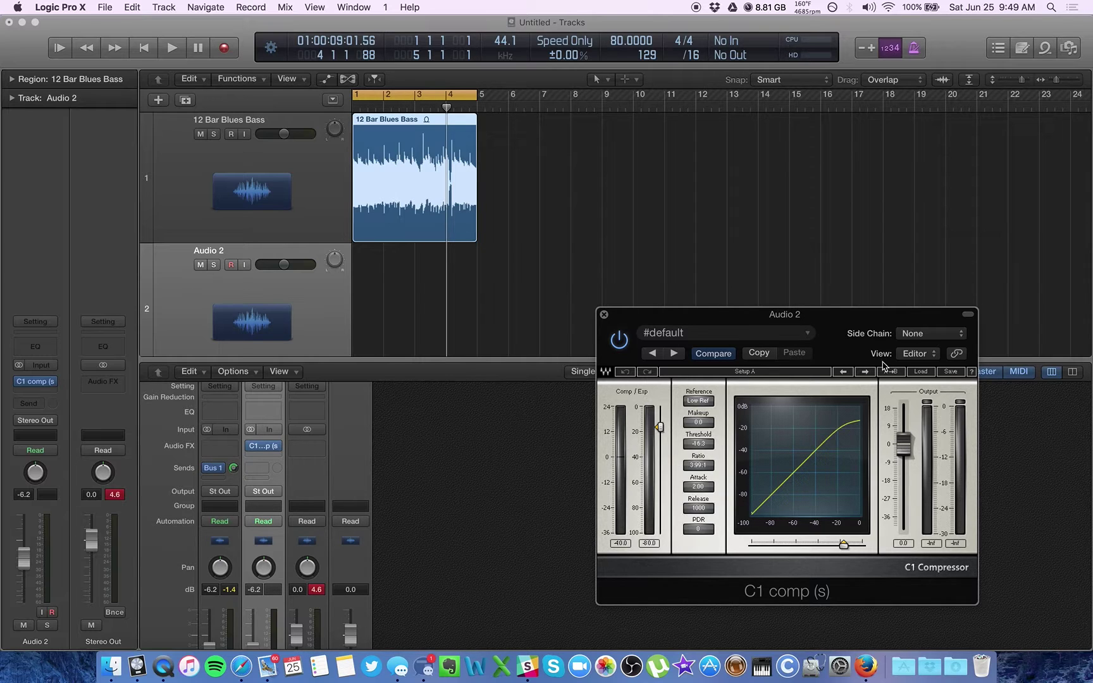
left_click(932, 336)
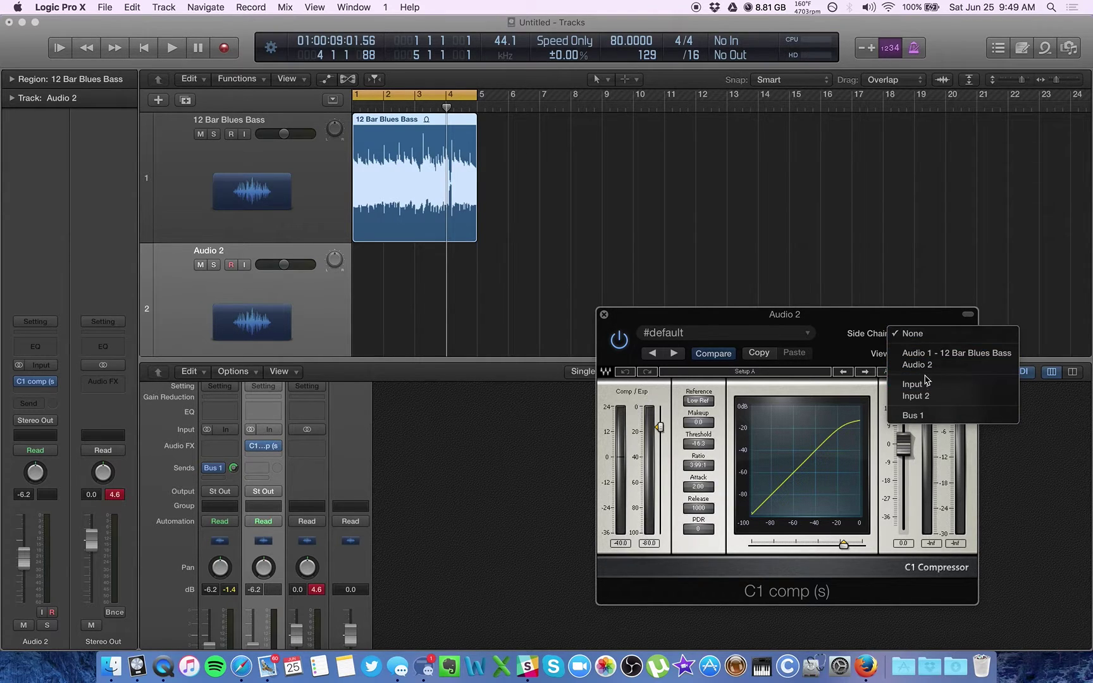
left_click(934, 417)
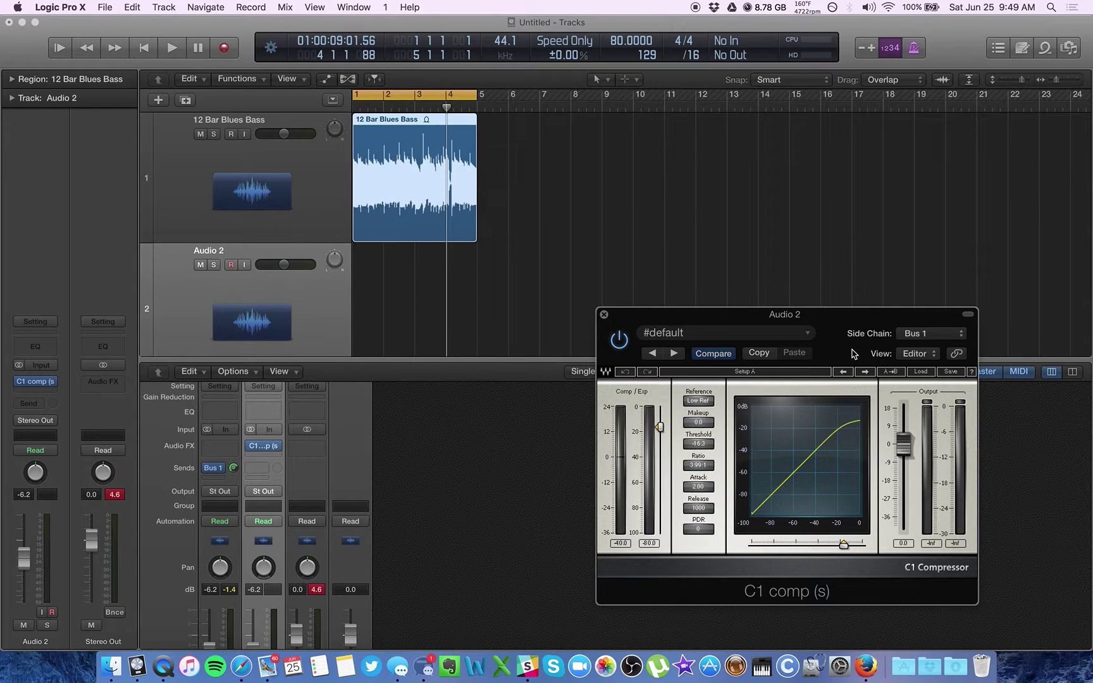
scroll(276, 602, "down", 5)
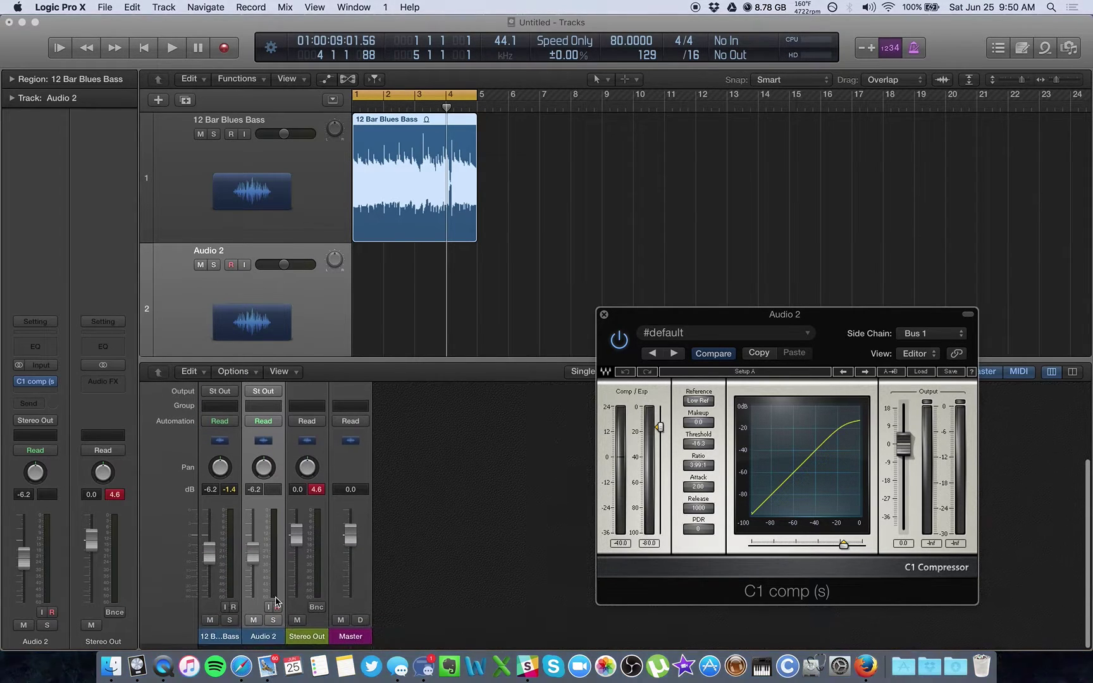
scroll(435, 532, "up", 5)
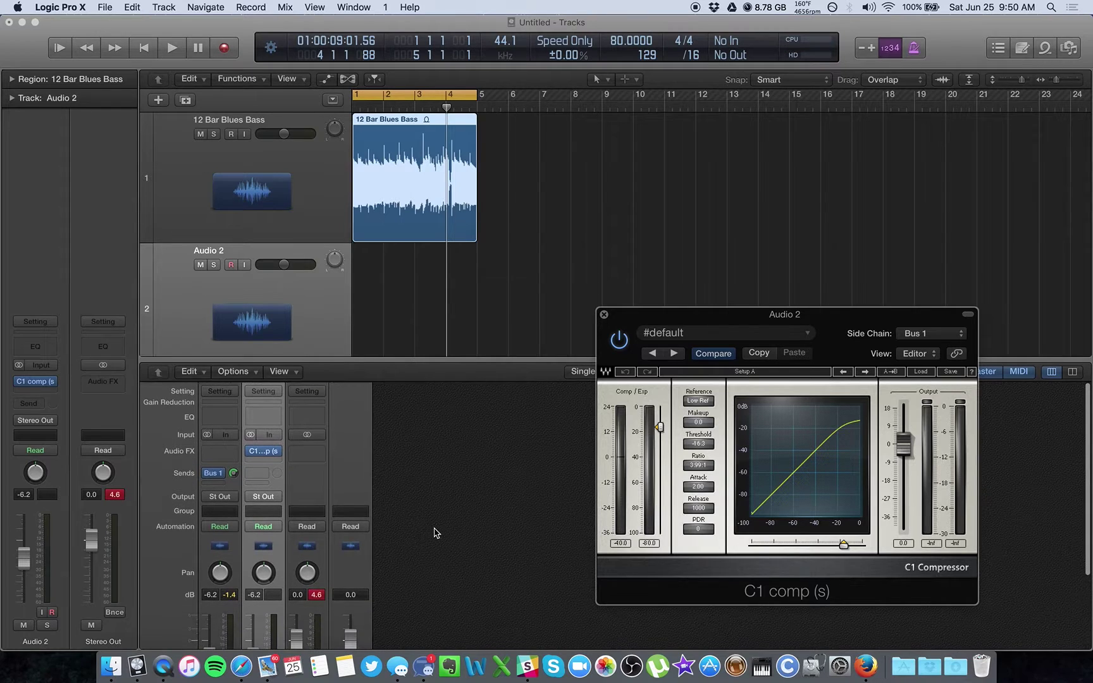